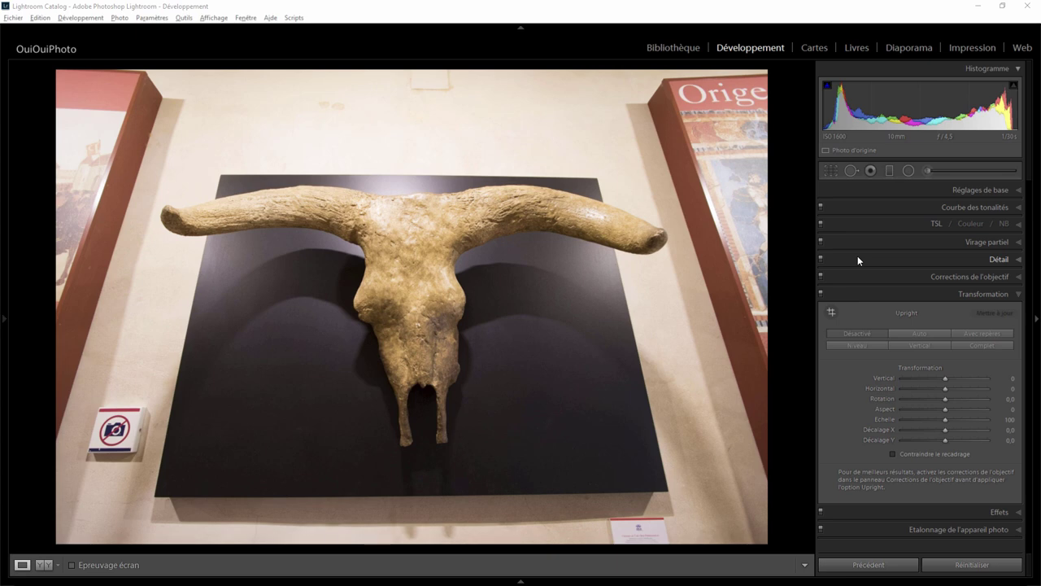
Step: Sample a neutral wall for 2700 temperature and +10 tint white balance, and raise clarity to +49
click(1015, 190)
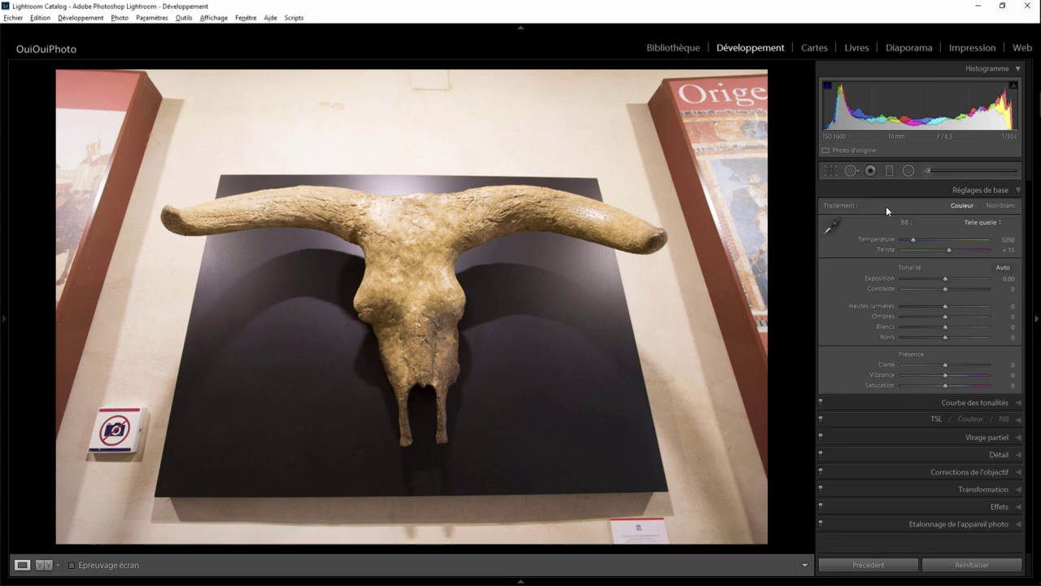
click(833, 225)
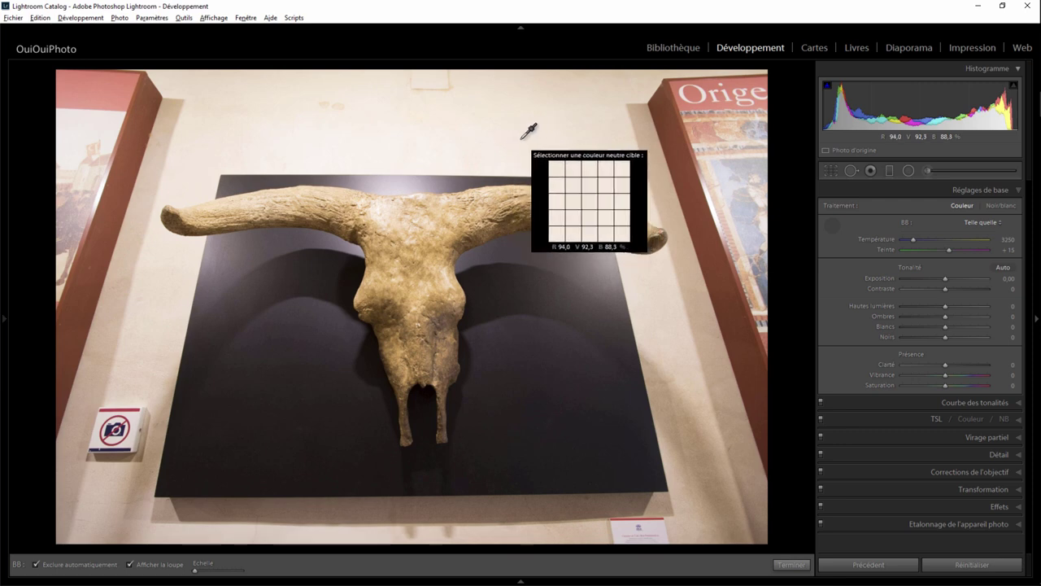
click(599, 197)
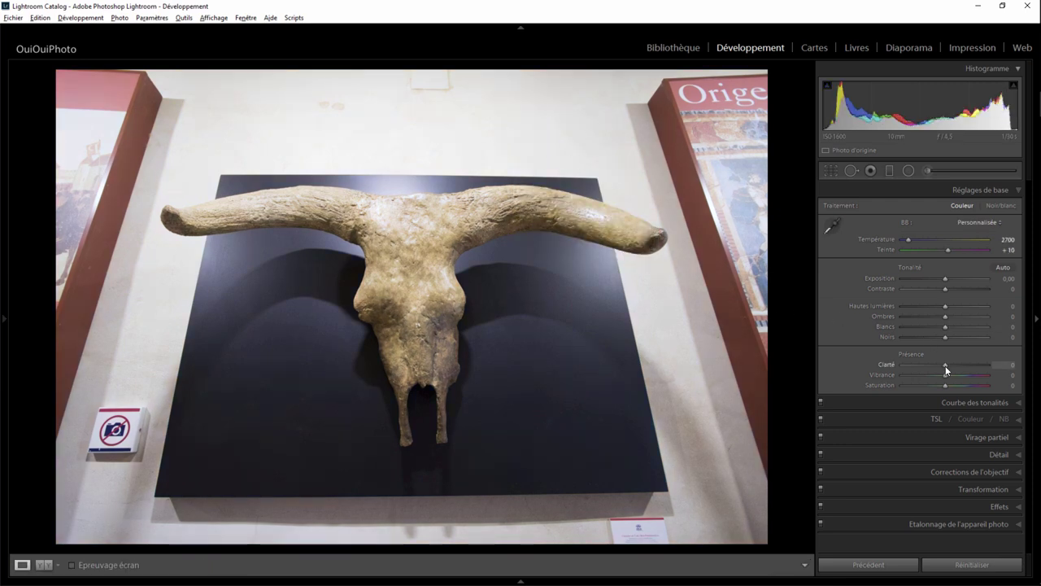
drag(946, 366, 966, 364)
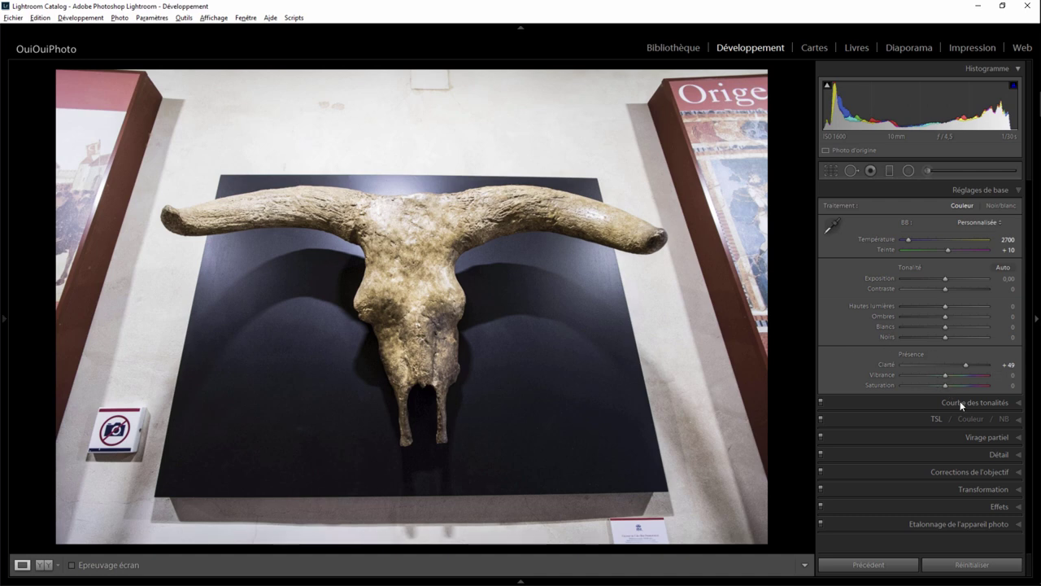
click(1011, 490)
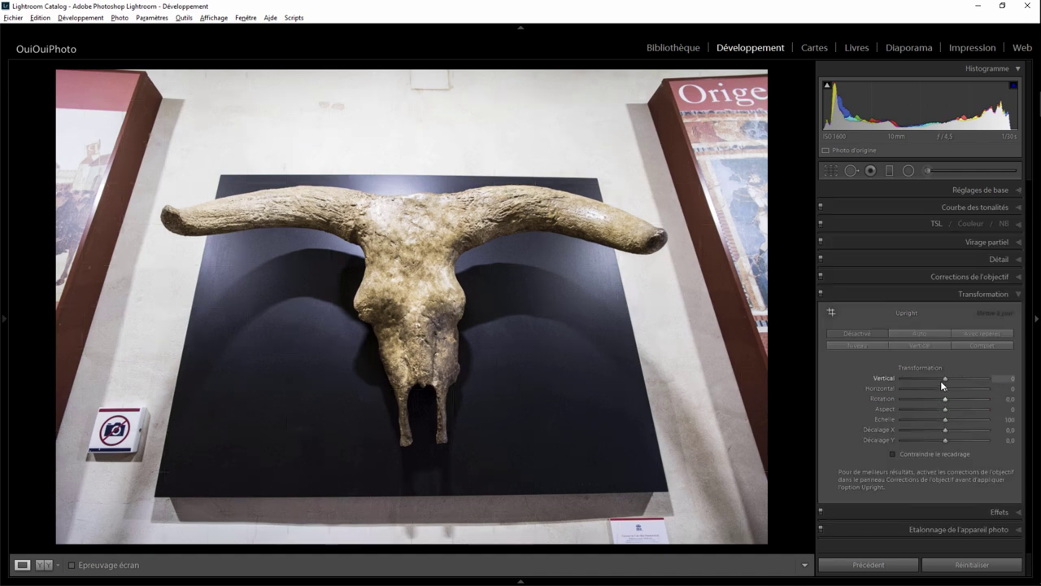
Step: Straighten the board and skull with a -34 vertical perspective correction
drag(941, 382, 933, 379)
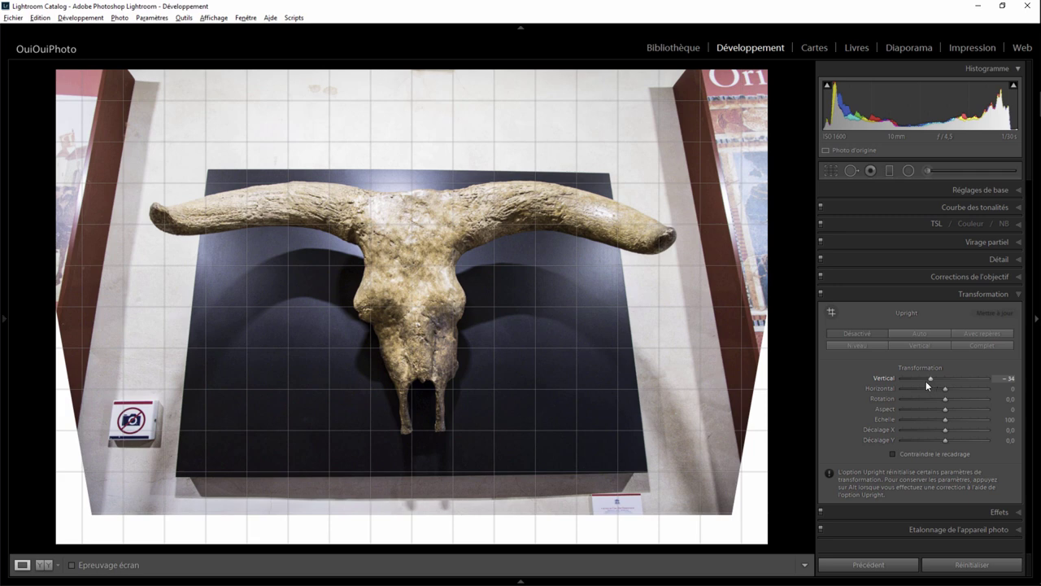
drag(926, 381, 926, 381)
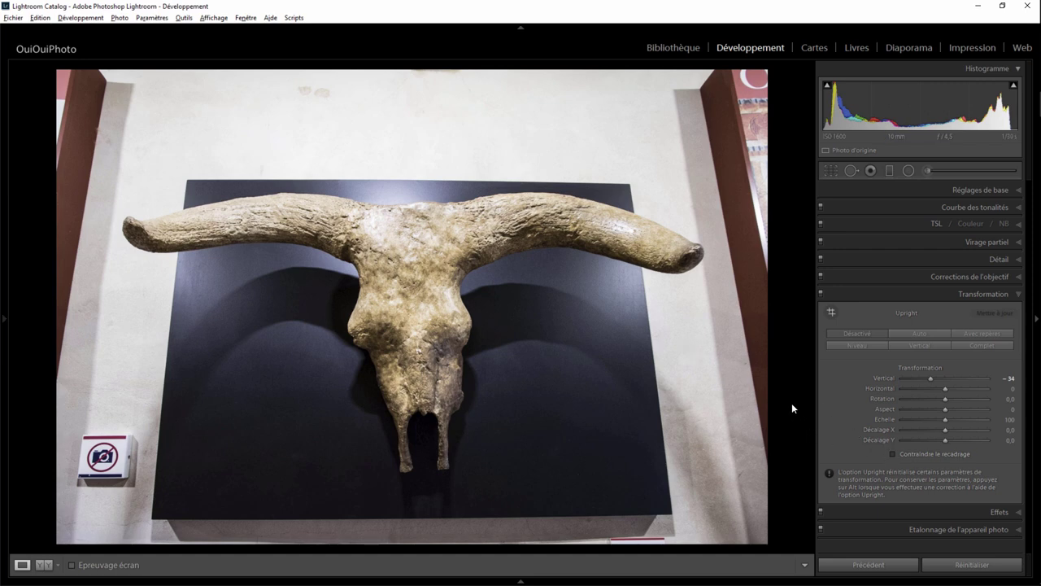
Step: Reposition the skull photo inside the crop frame
click(830, 170)
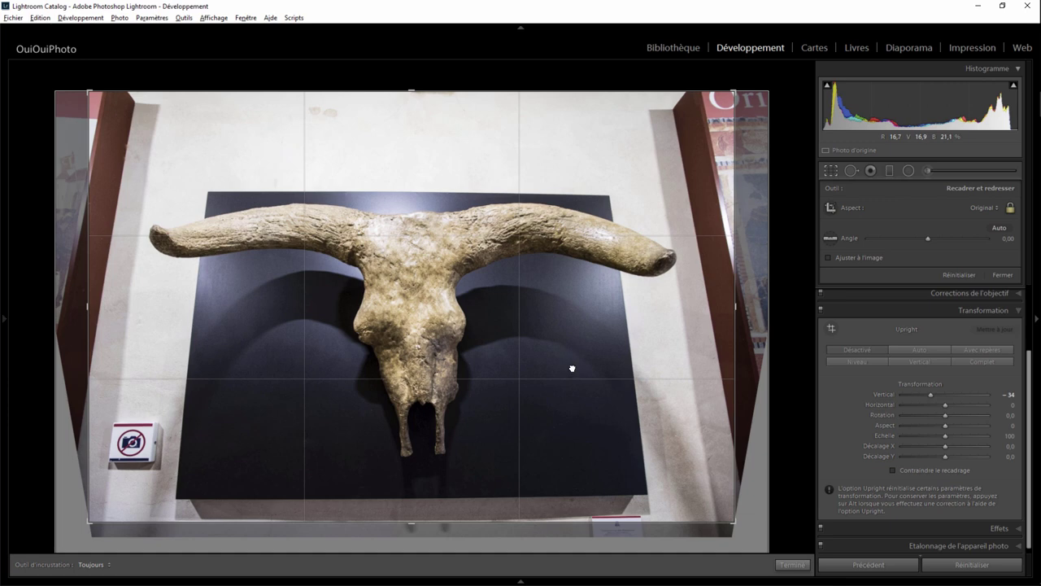
drag(570, 365, 572, 330)
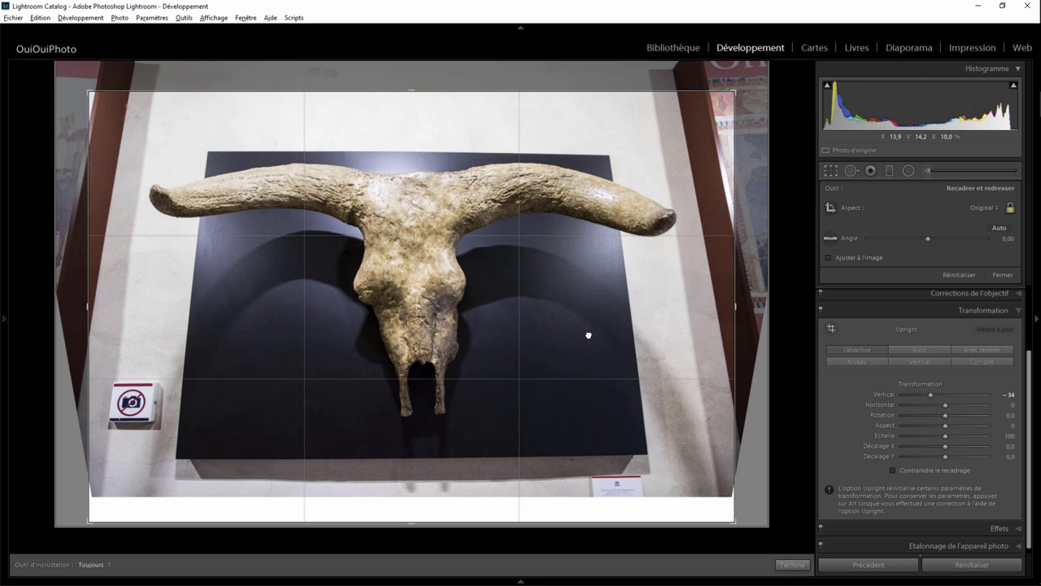
drag(588, 334, 585, 333)
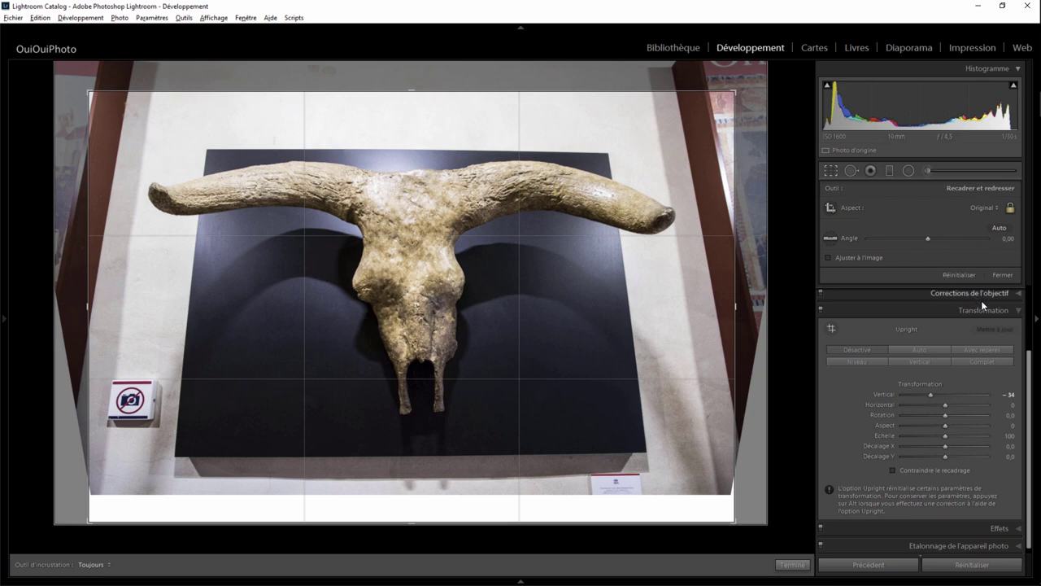
Step: Lower the highlights to -55 to tone down the bright wall
drag(1031, 363, 1030, 300)
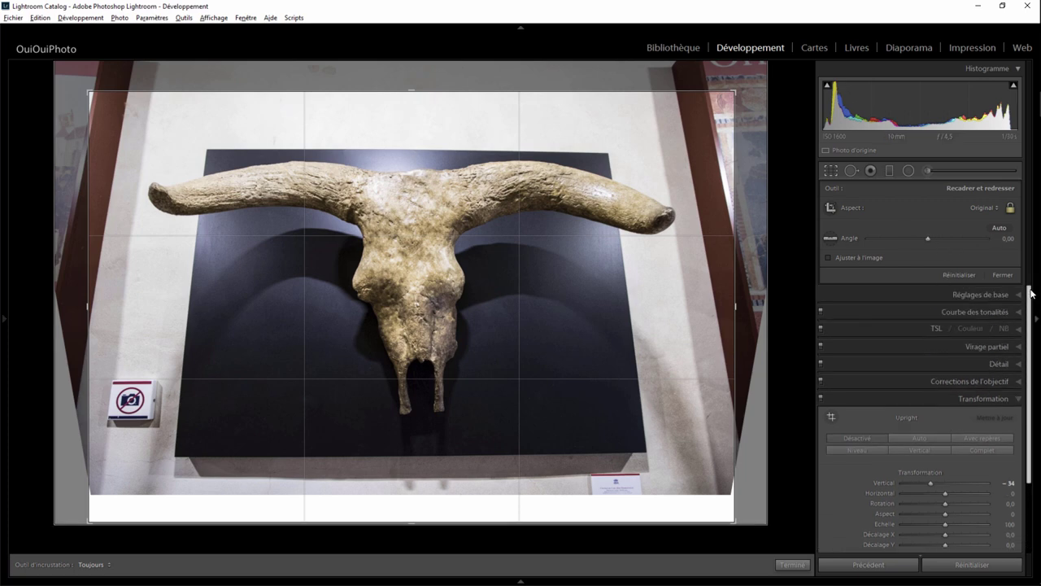
click(1018, 298)
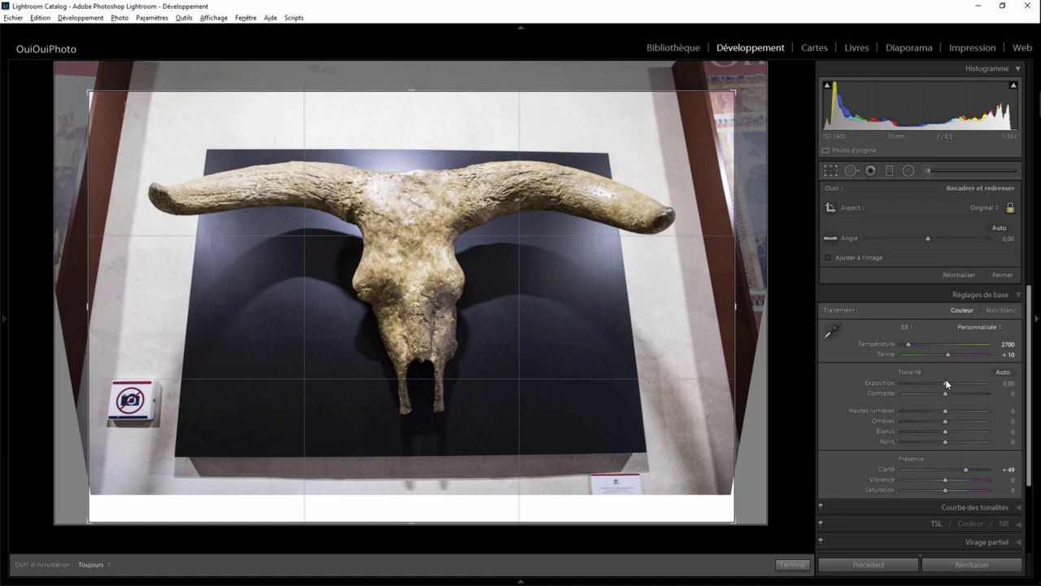
drag(944, 412, 921, 411)
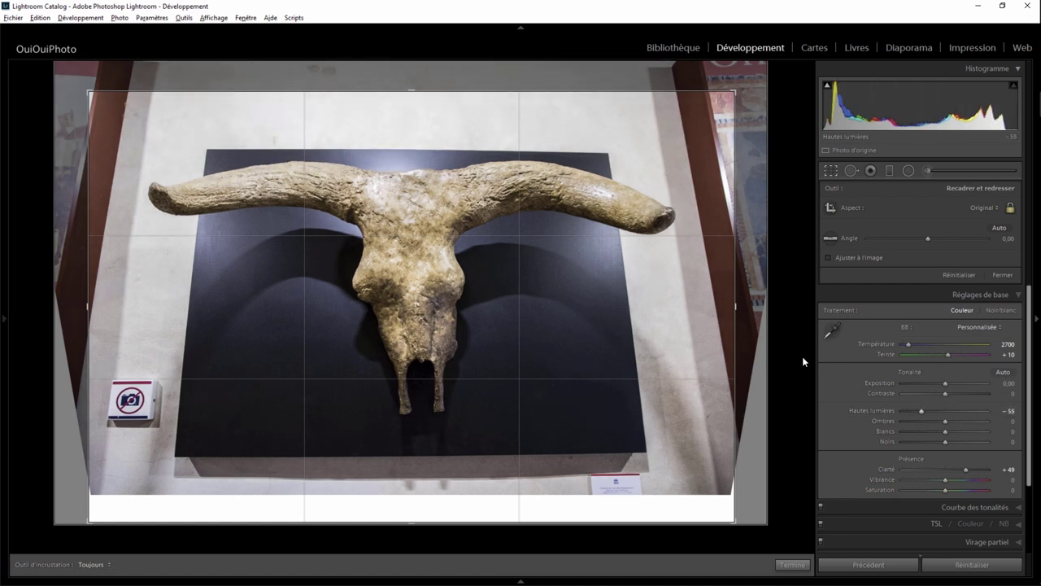
Step: Apply the crop and open the photo in Adobe Photoshop via Edit In
click(792, 564)
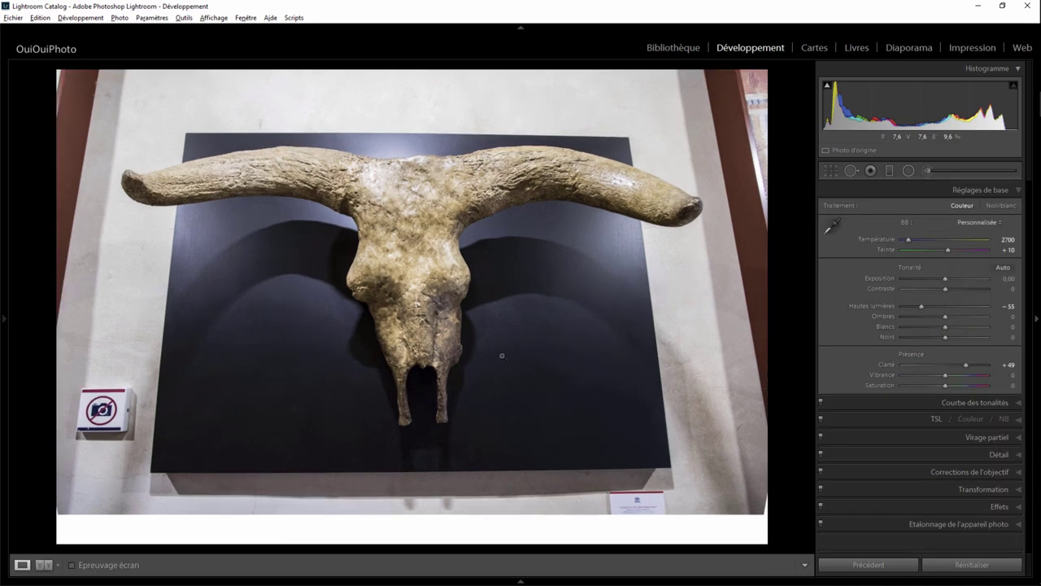
right_click(409, 256)
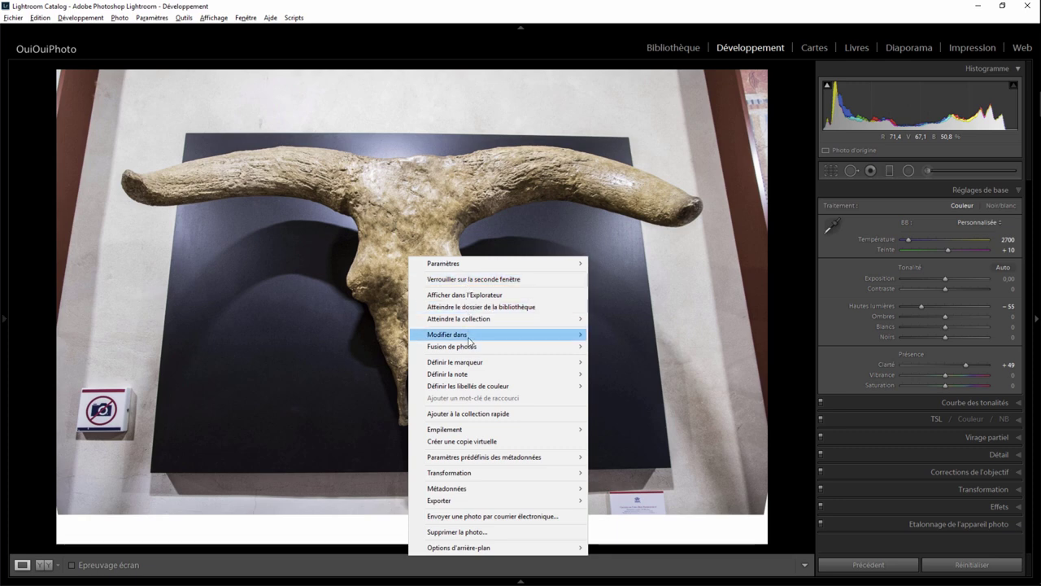
mouse_move(456, 334)
click(626, 341)
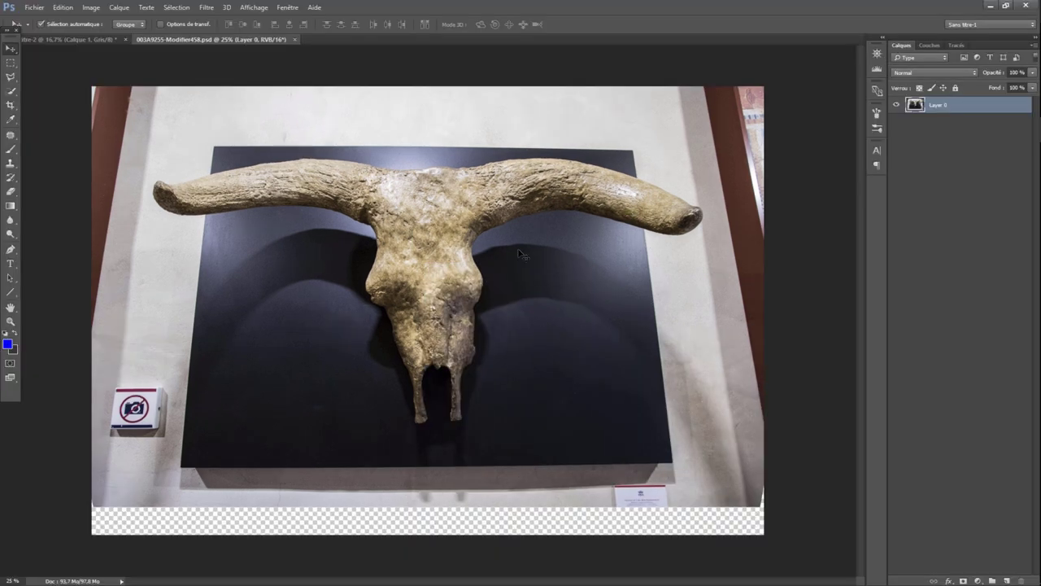
Step: Paint a Quick Selection over both horns and the upper skull, then zoom in
click(12, 94)
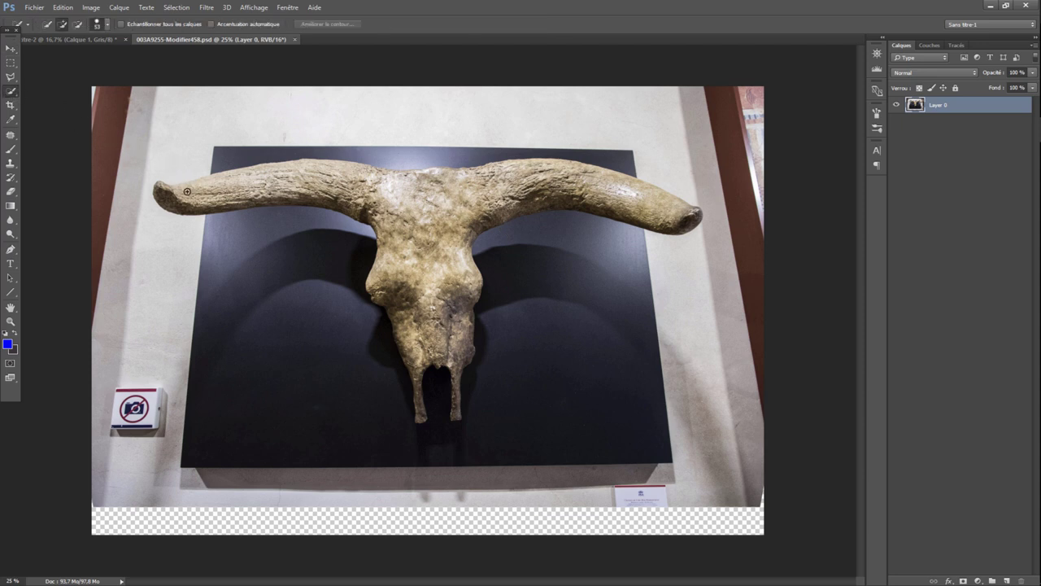
mouse_move(186, 197)
mouse_down()
mouse_move(483, 187)
mouse_move(599, 210)
mouse_up()
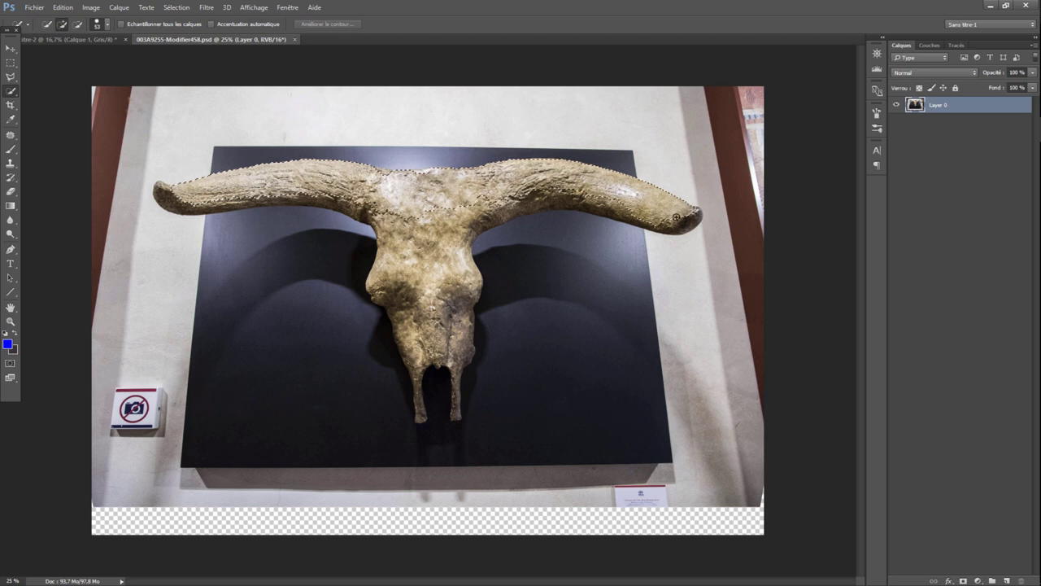
mouse_move(697, 219)
mouse_down()
mouse_move(511, 201)
mouse_move(457, 236)
mouse_move(452, 338)
mouse_move(421, 342)
mouse_move(404, 305)
mouse_up()
mouse_move(375, 219)
mouse_down()
mouse_move(310, 193)
mouse_move(186, 203)
mouse_up()
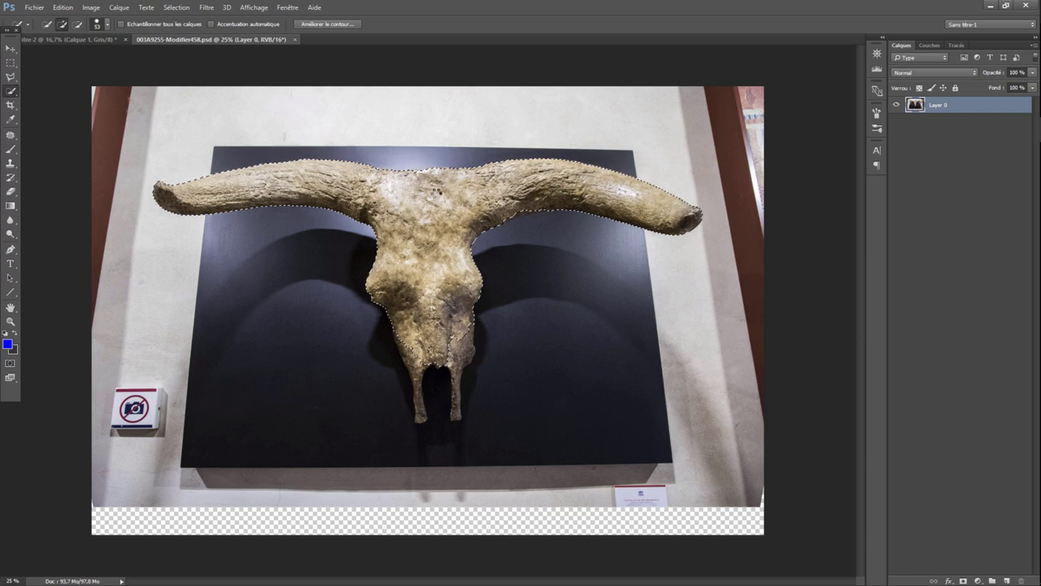
key(ctrl+plus)
key(ctrl+plus)
key(ctrl+plus)
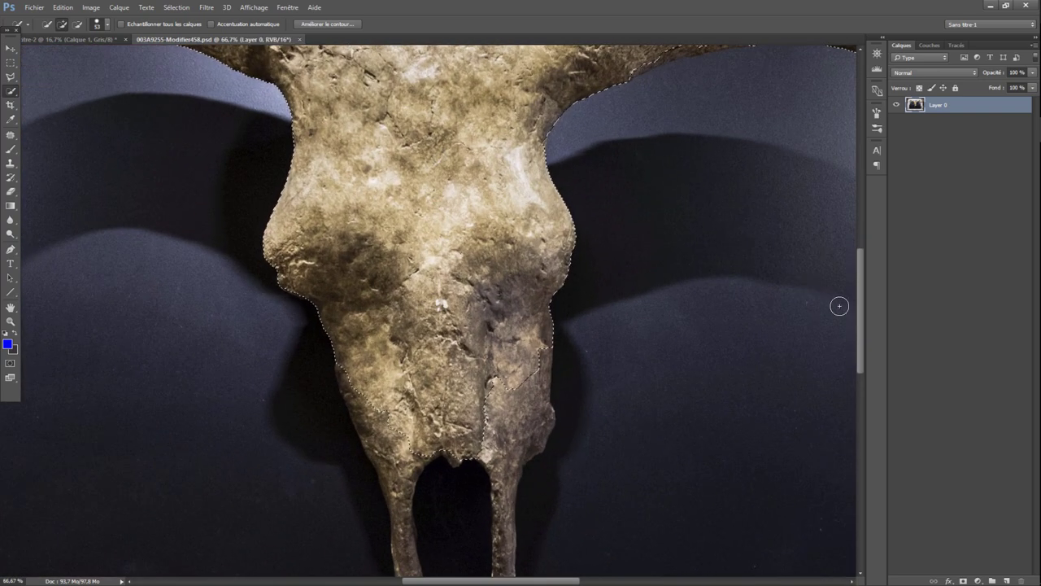
Step: Extend the Quick Selection over the lower skull, including its lower right part
drag(861, 293, 862, 255)
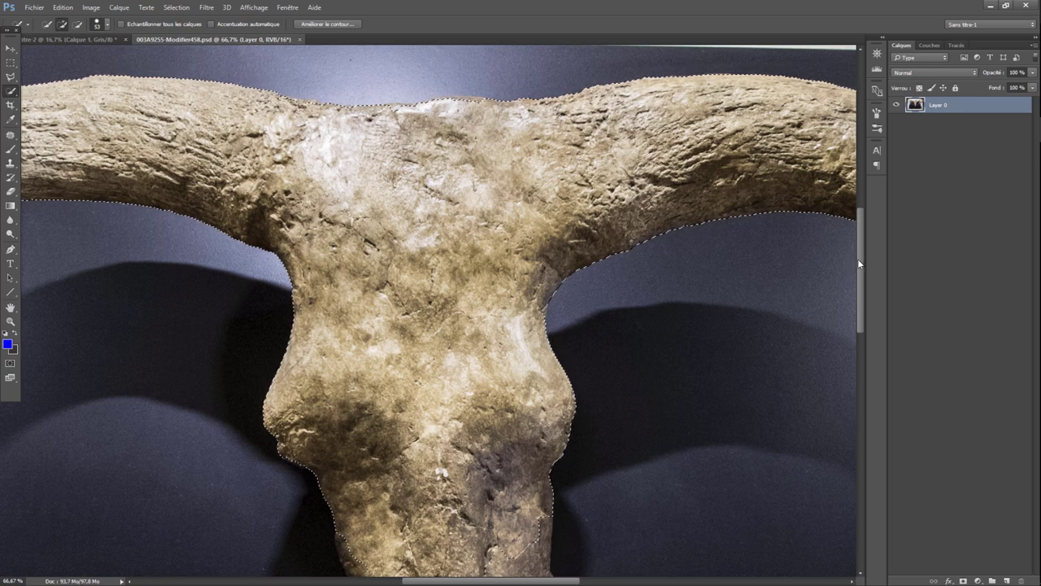
mouse_move(573, 582)
mouse_down()
mouse_move(638, 580)
mouse_move(602, 580)
mouse_up()
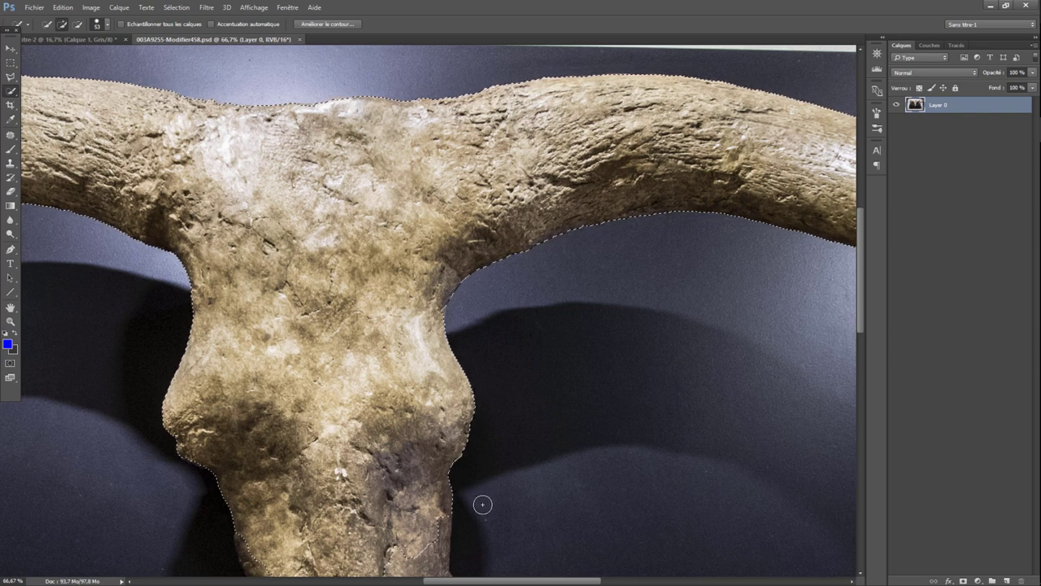
scroll(495, 565, left, 5)
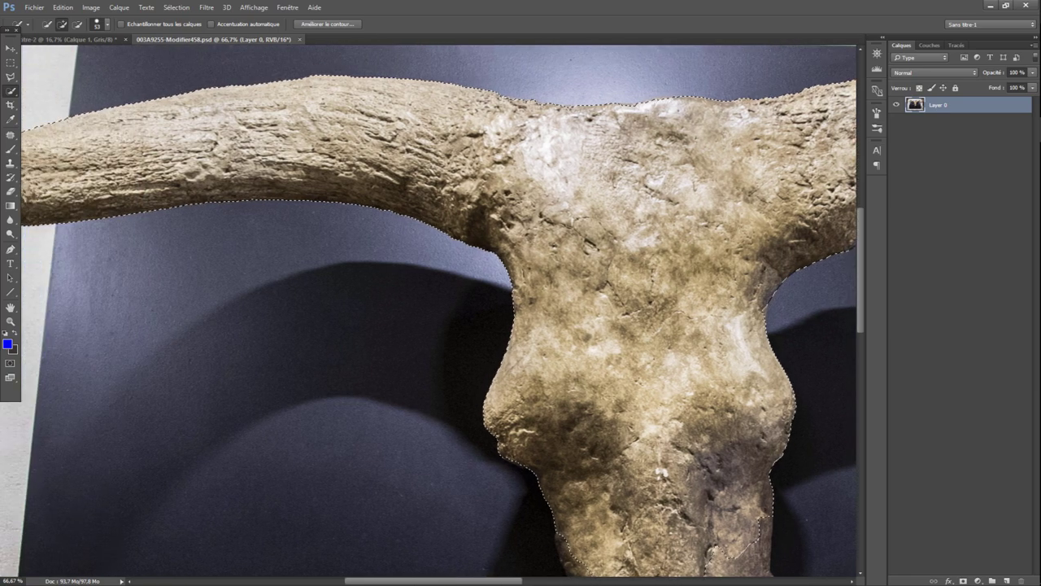
scroll(429, 314, left, 2)
scroll(768, 351, right, 1)
scroll(767, 351, right, 3)
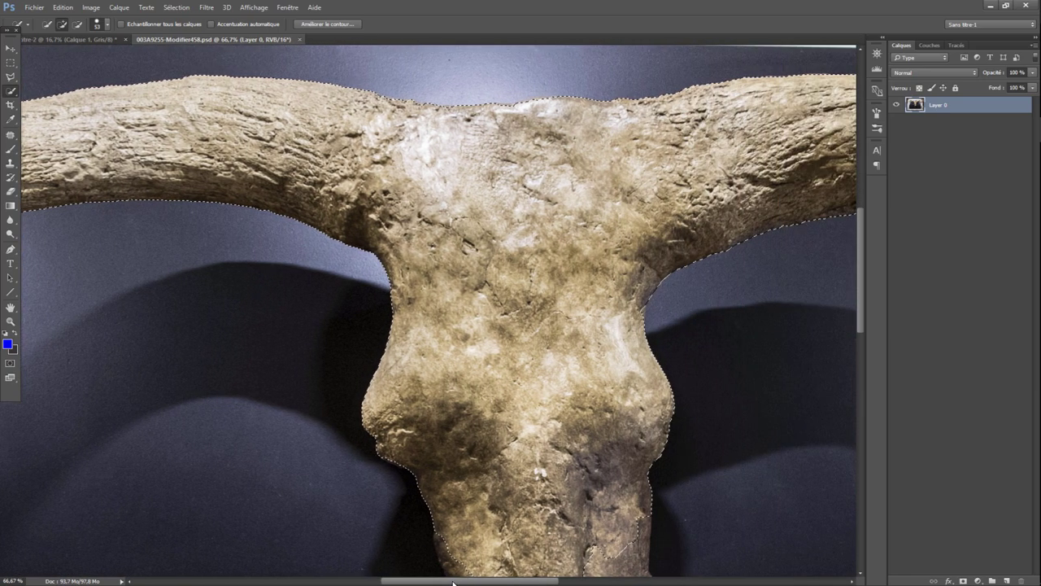
drag(861, 297, 859, 369)
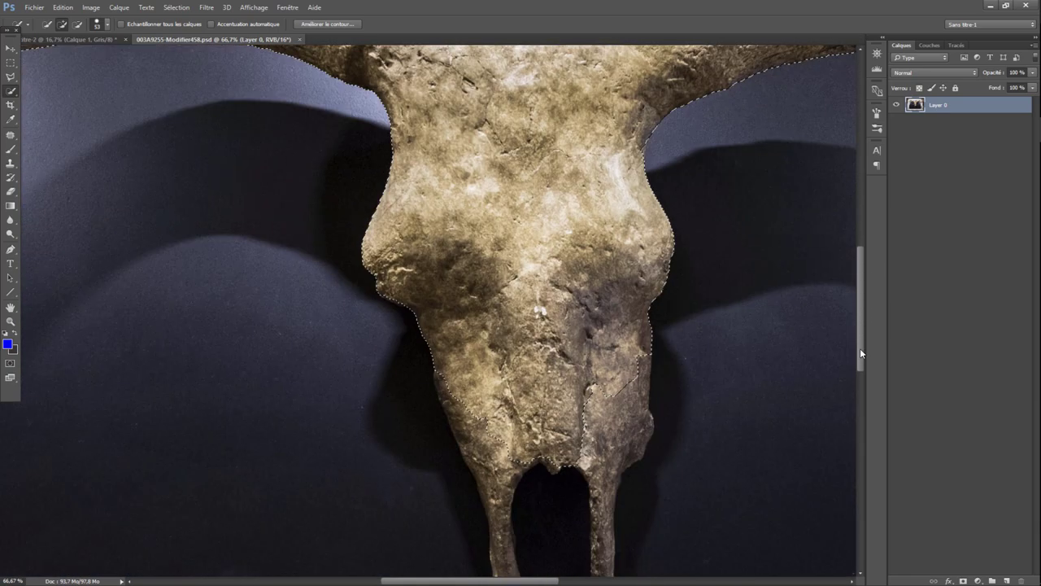
mouse_move(484, 194)
mouse_down()
mouse_move(511, 299)
mouse_move(470, 284)
mouse_up()
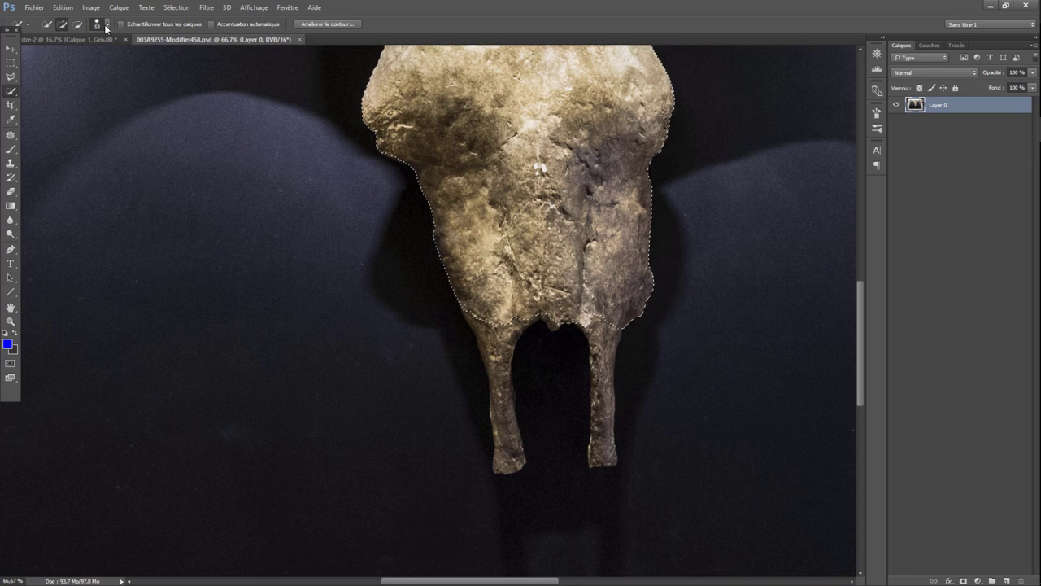
Step: Use a smaller selection brush to add the left lower prong, then zoom out to the whole skull
click(106, 26)
drag(73, 54, 62, 56)
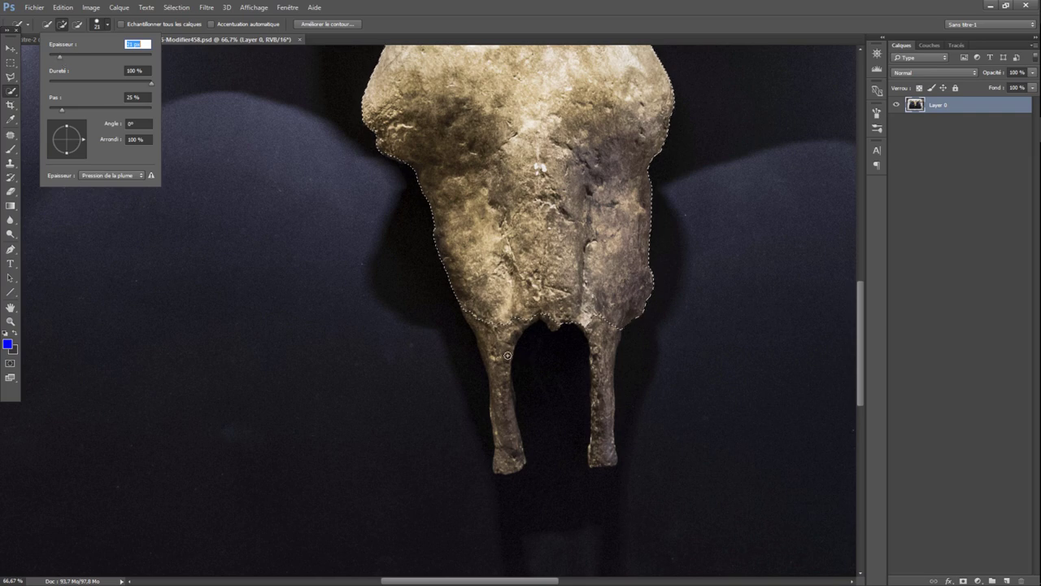
click(512, 322)
drag(503, 346, 510, 454)
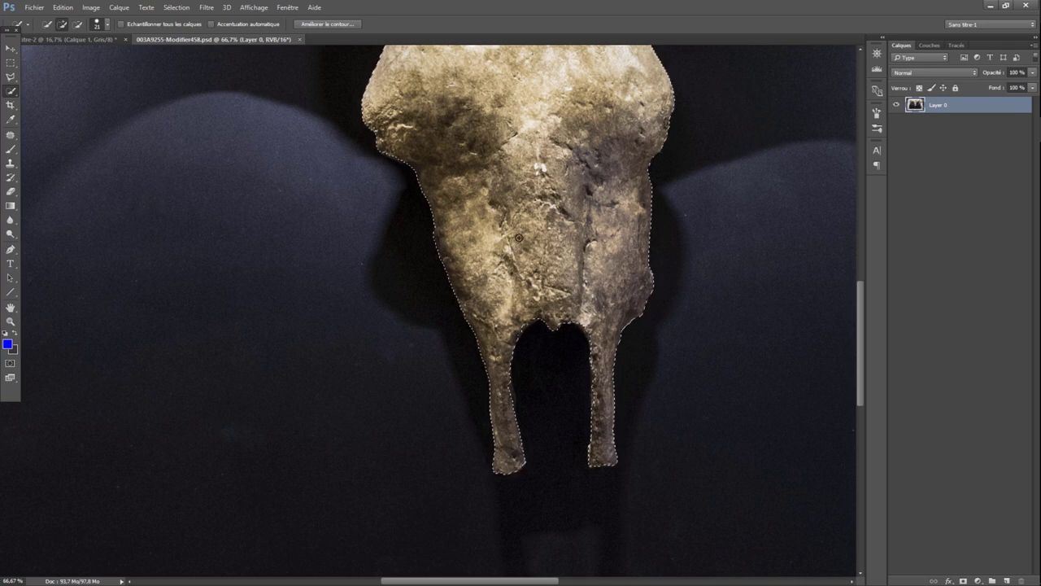
key(ctrl+d)
key(ctrl+minus)
key(ctrl+minus)
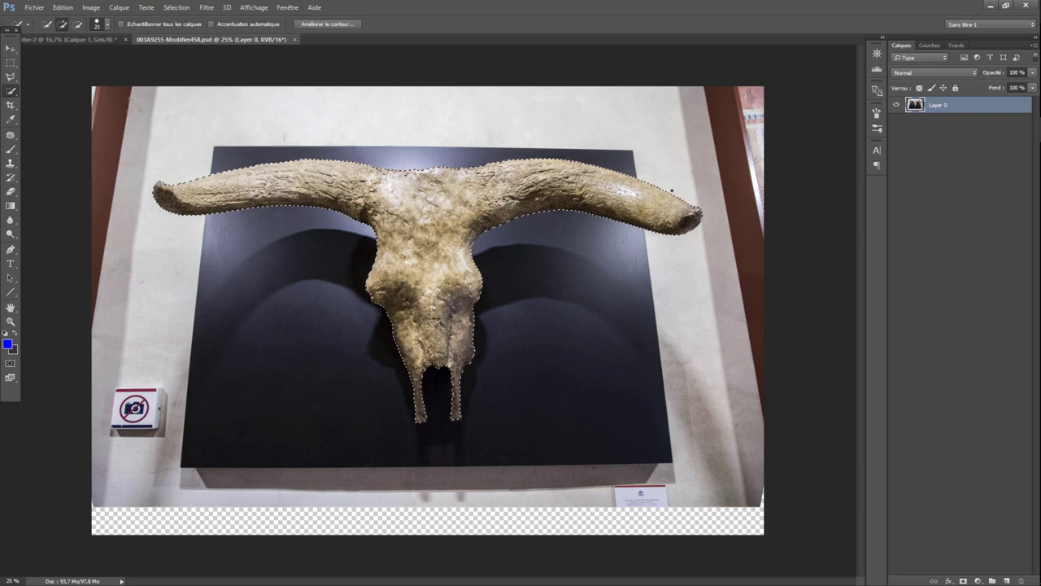
Step: Refine the skull selection edge with smoothing 21 and shift edge -100
click(333, 24)
drag(880, 246, 893, 250)
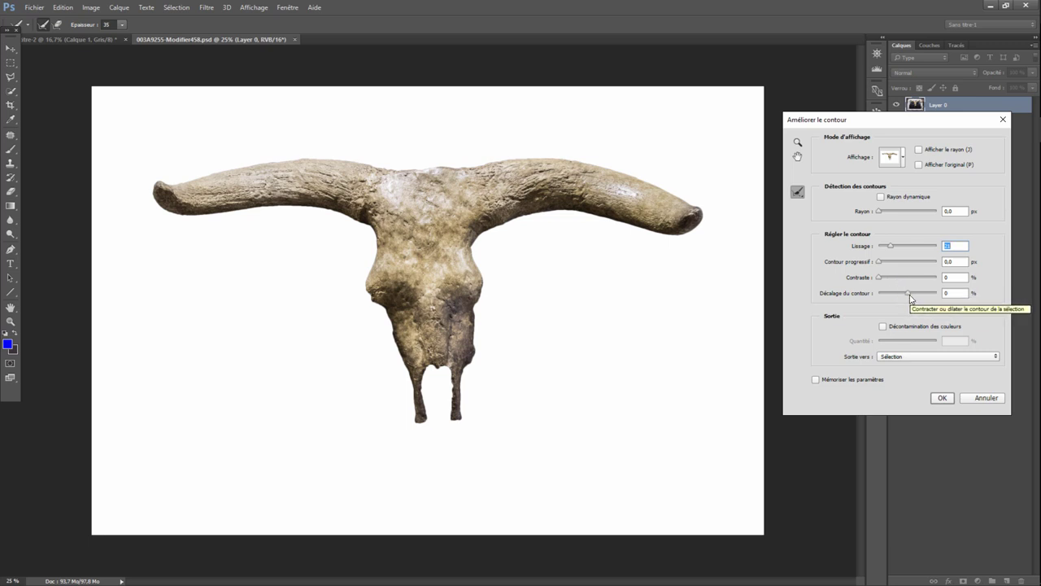
mouse_move(911, 296)
mouse_down()
mouse_move(875, 297)
mouse_move(939, 297)
mouse_move(877, 298)
mouse_move(889, 298)
mouse_up()
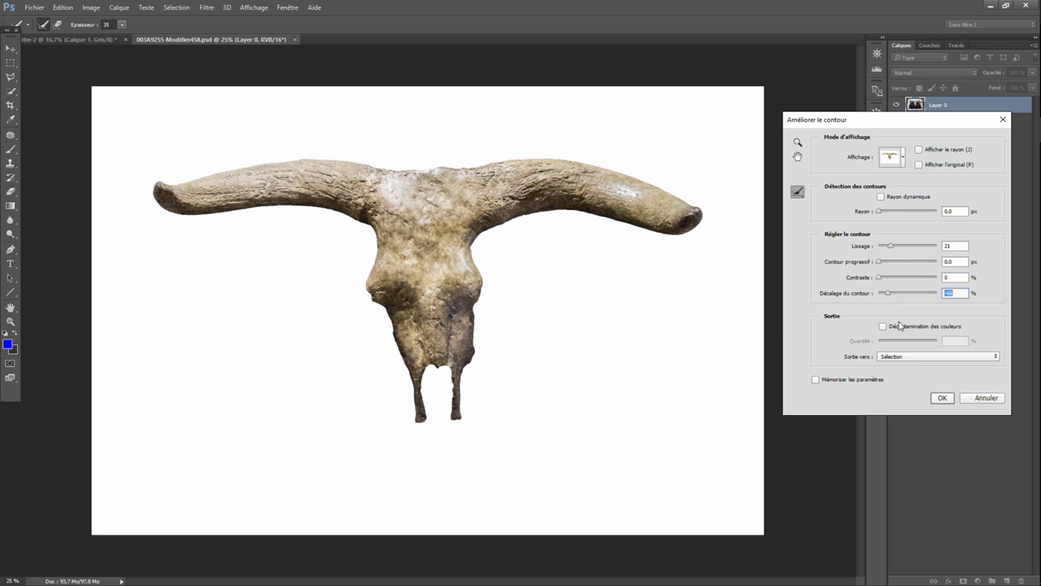
click(943, 397)
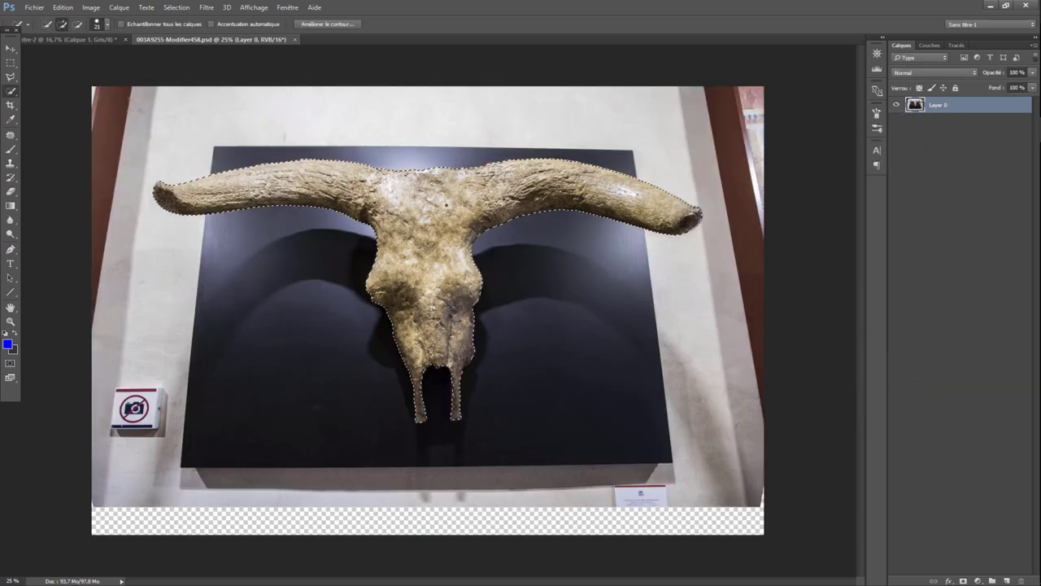
Step: Copy the skull to its own layer with Layer via Copy, check the cut-out, then view the titre-2 texture
right_click(447, 206)
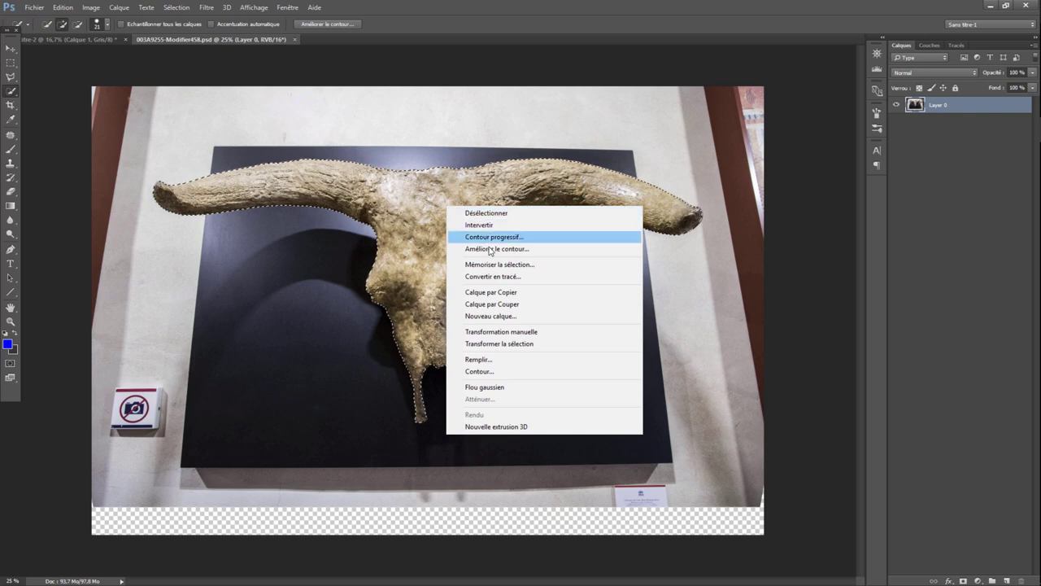
click(498, 291)
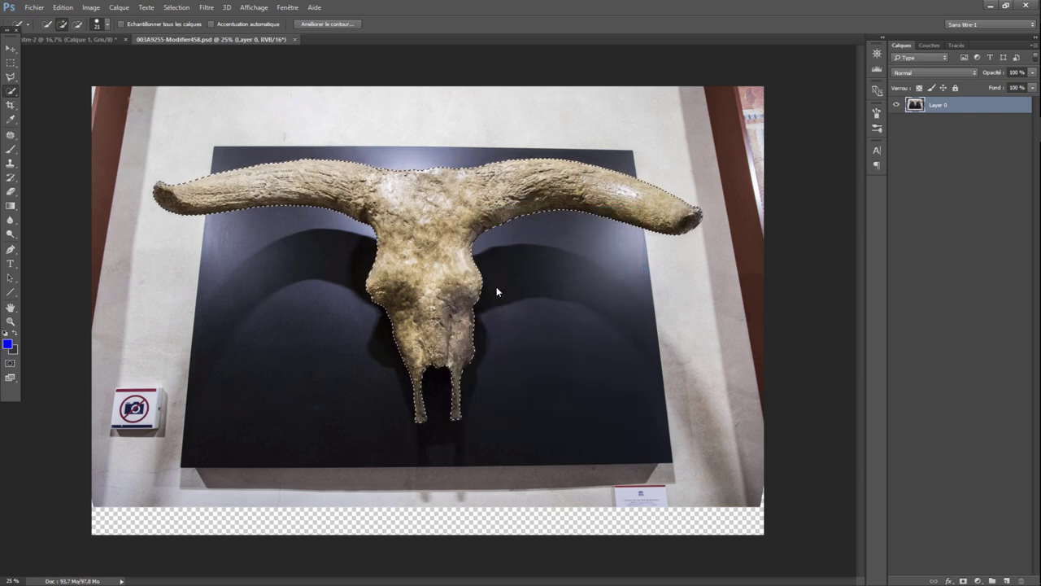
click(898, 121)
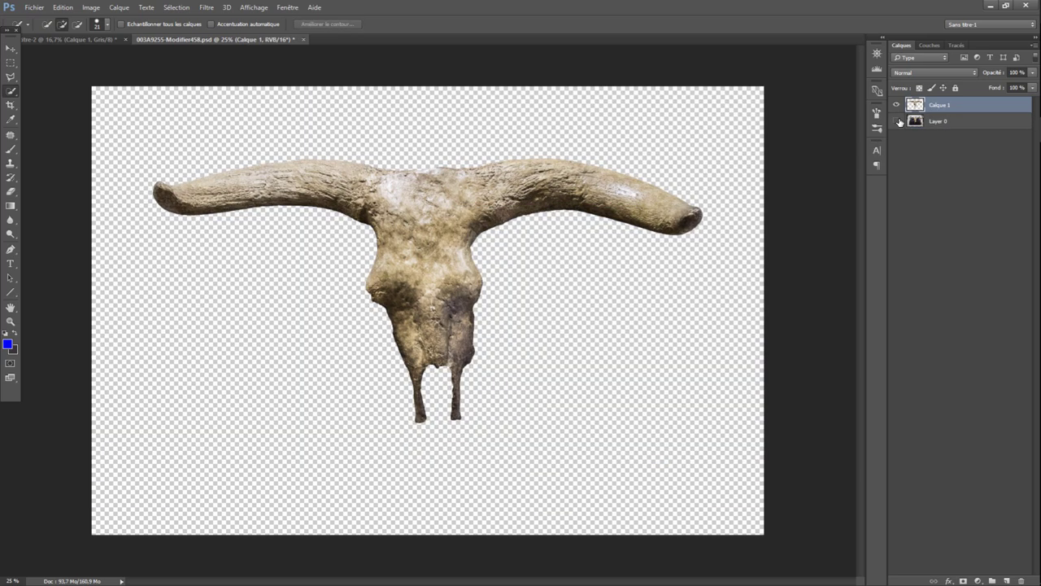
click(898, 121)
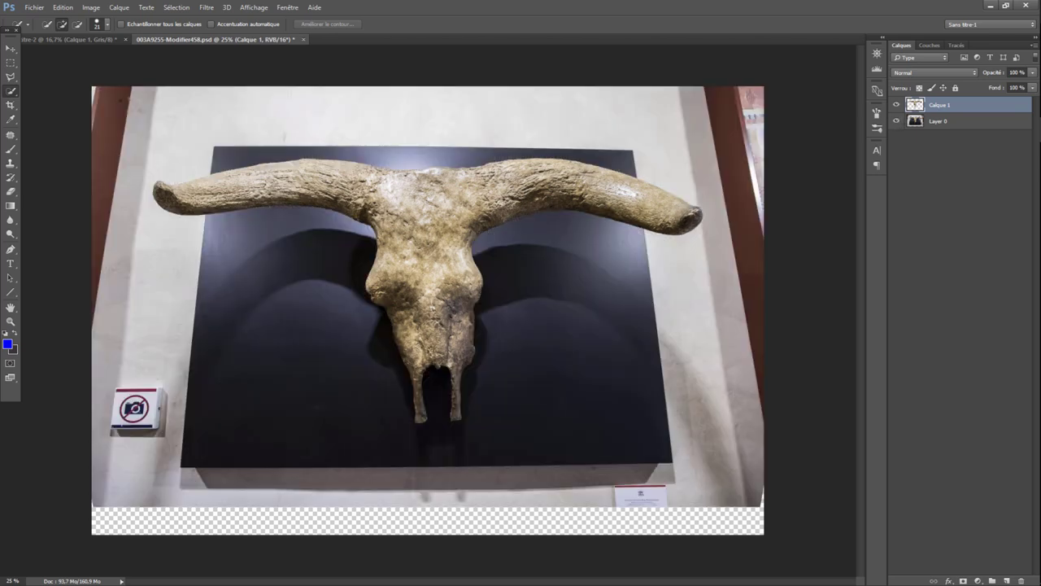
click(88, 41)
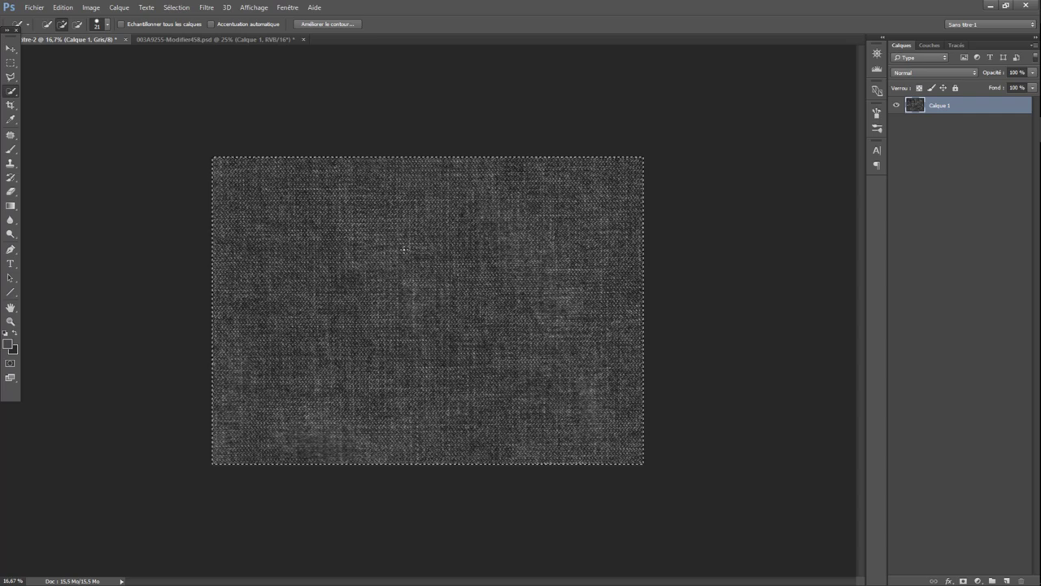
Step: Copy the whole fabric texture and paste it into the skull document
click(182, 9)
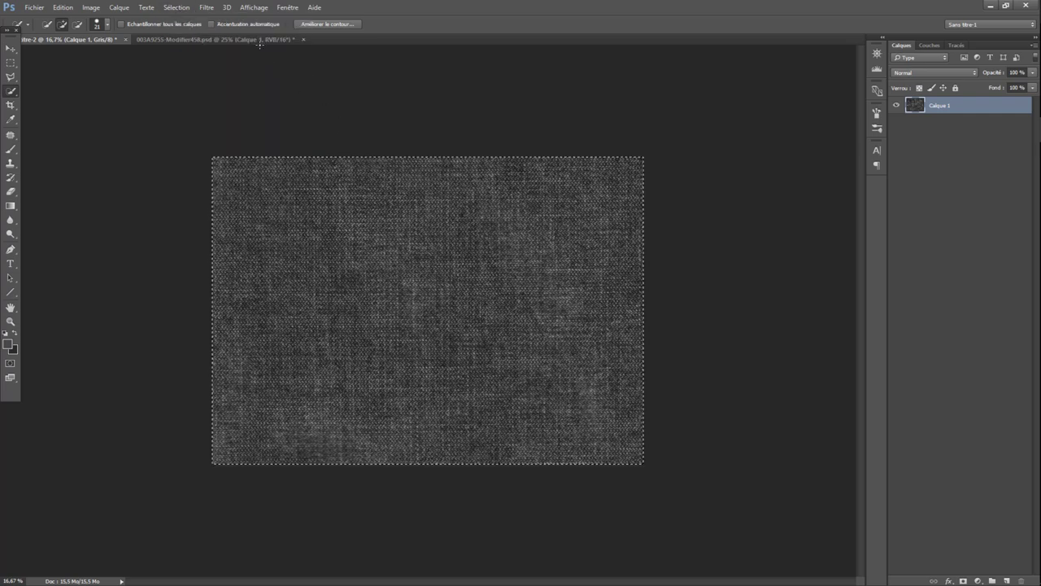
click(253, 38)
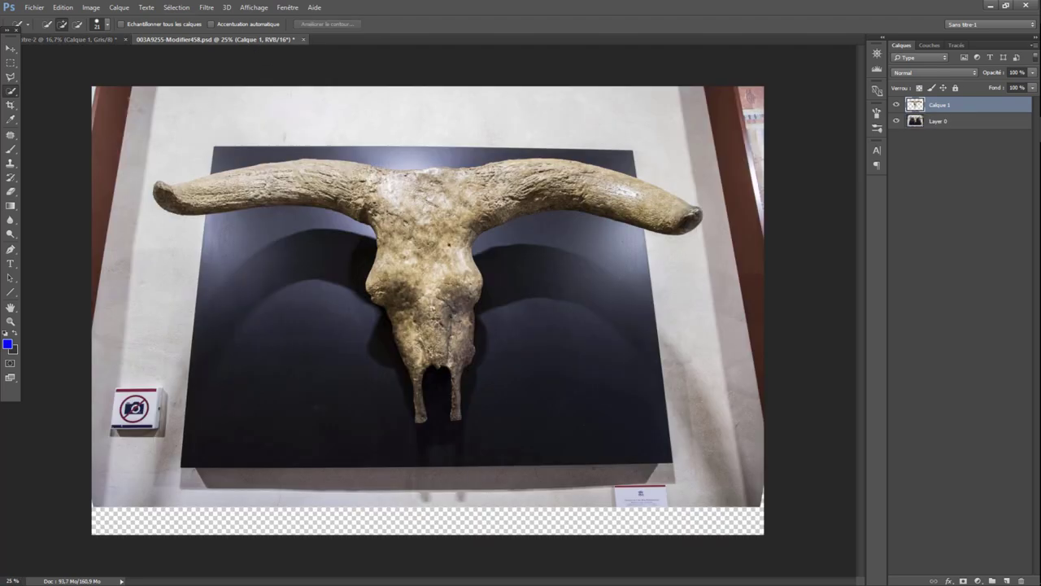
key(ctrl+v)
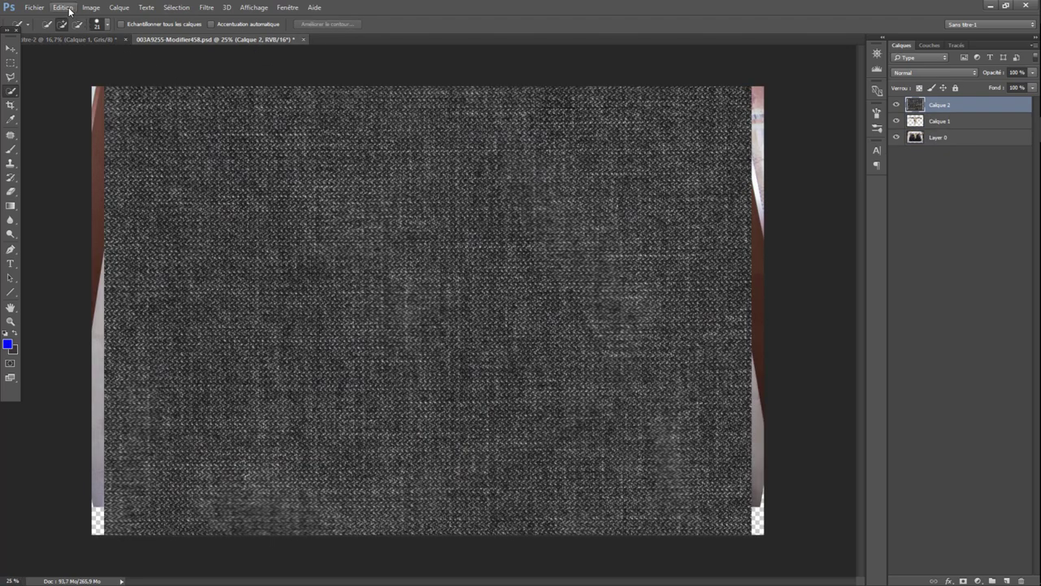
Step: Scale the texture to about 31% in the top-left corner and place it below the skull layer
click(66, 8)
mouse_move(82, 230)
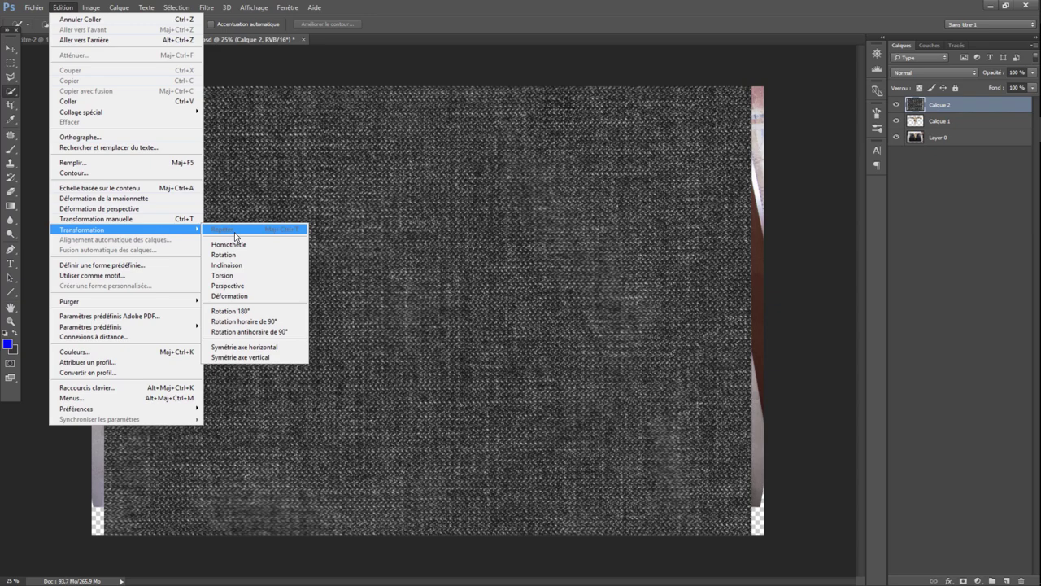
click(234, 245)
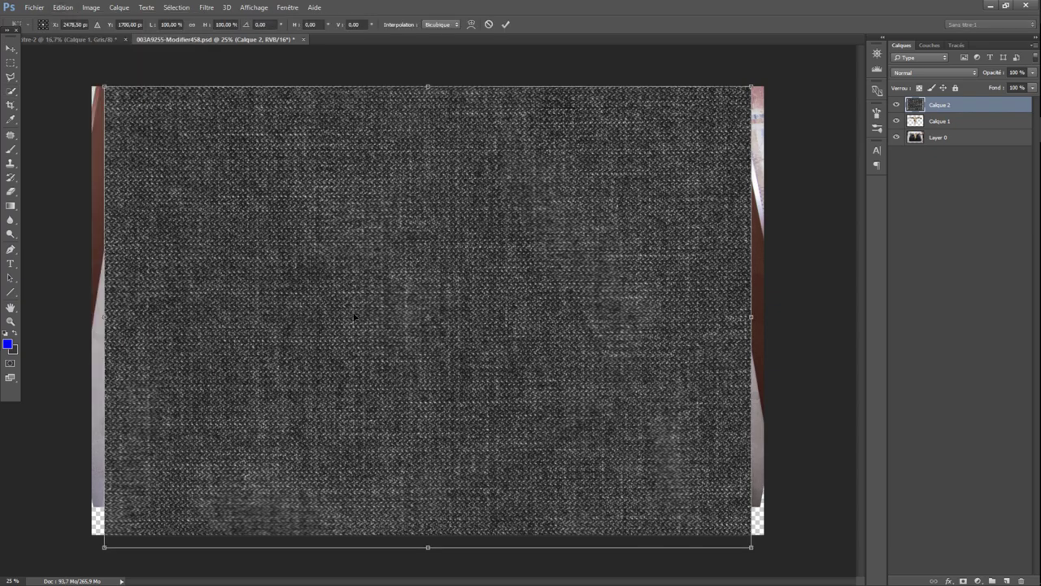
drag(751, 547, 308, 231)
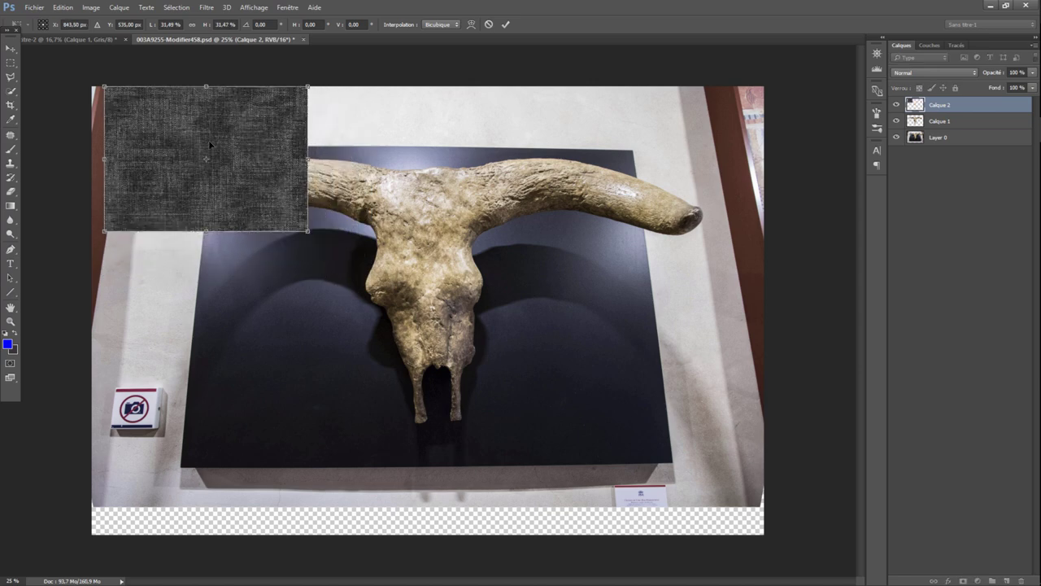
drag(210, 144, 196, 144)
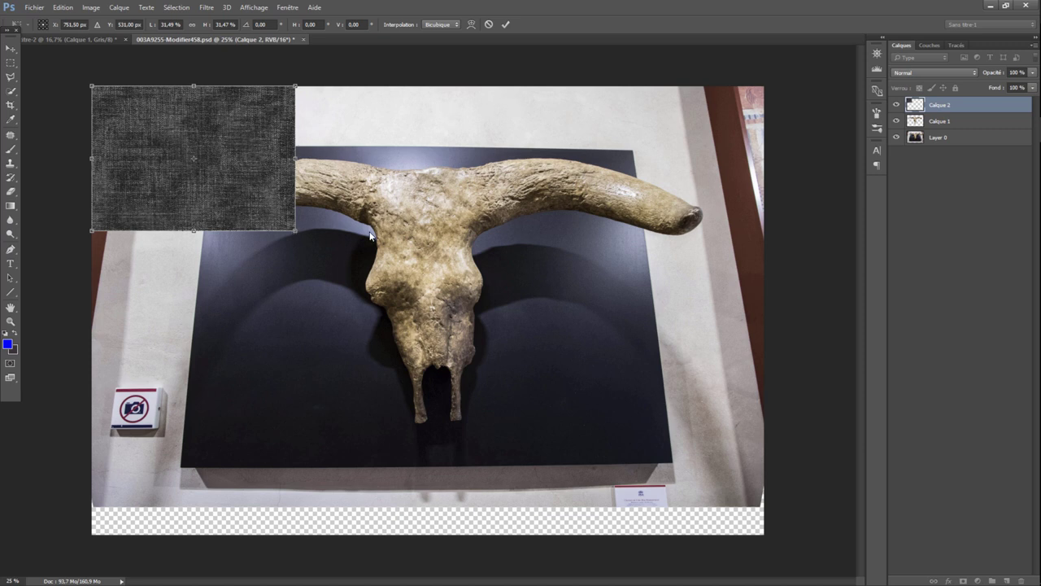
key(w)
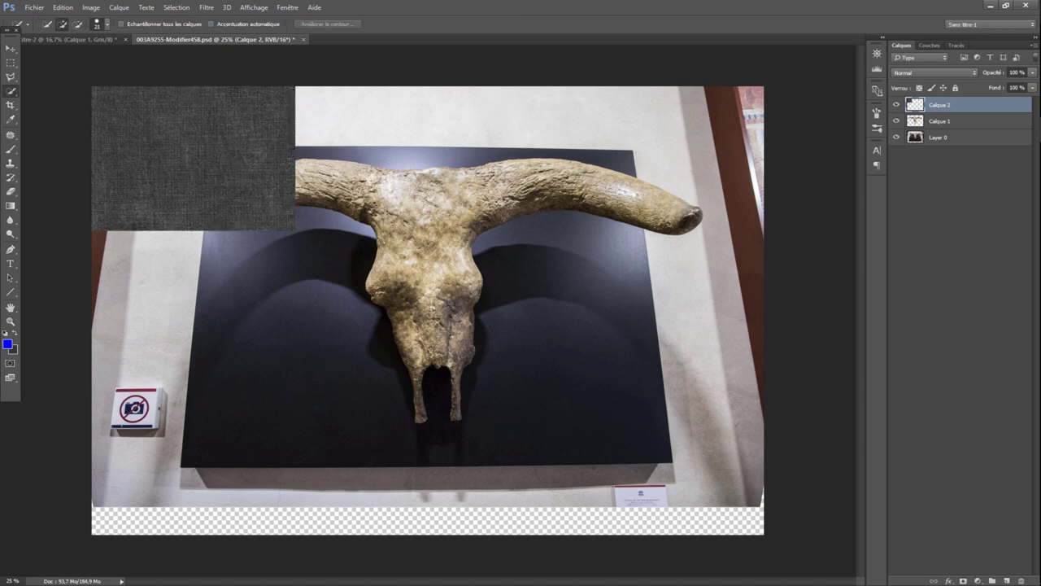
drag(939, 107, 936, 135)
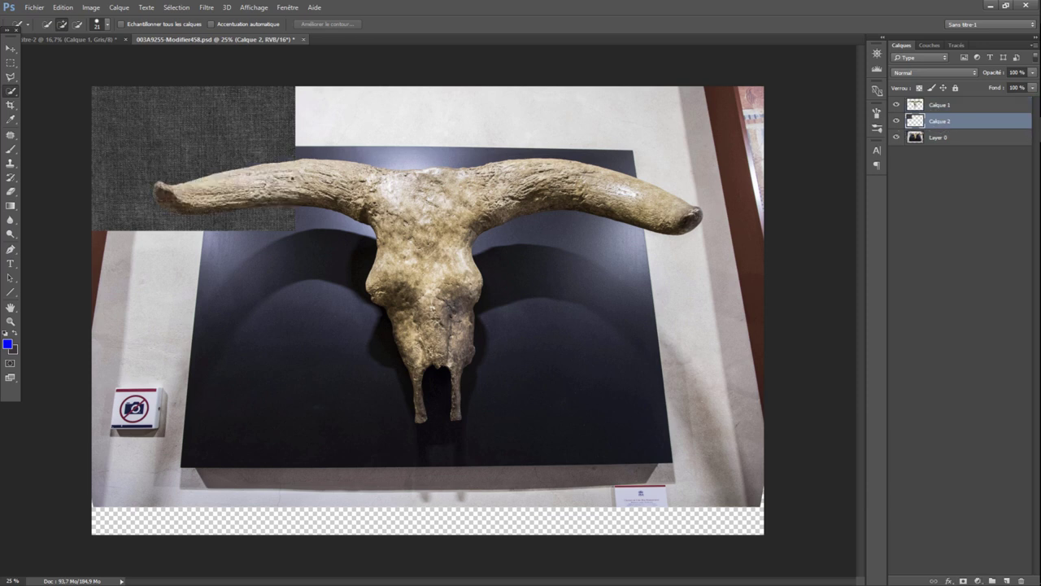
Step: Duplicate the texture layer and slide the copy to the right of the first
right_click(927, 124)
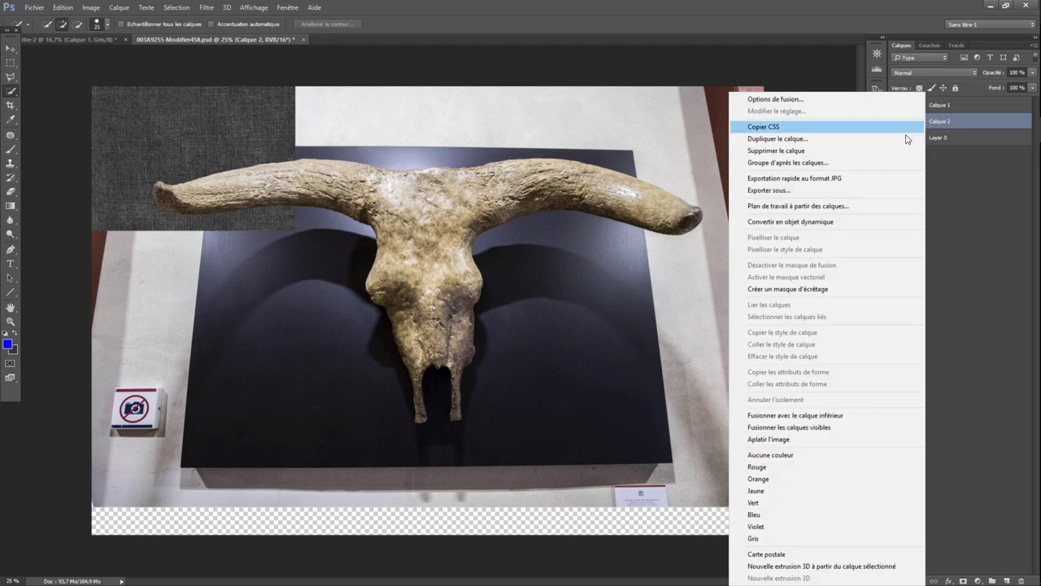
click(917, 137)
click(796, 245)
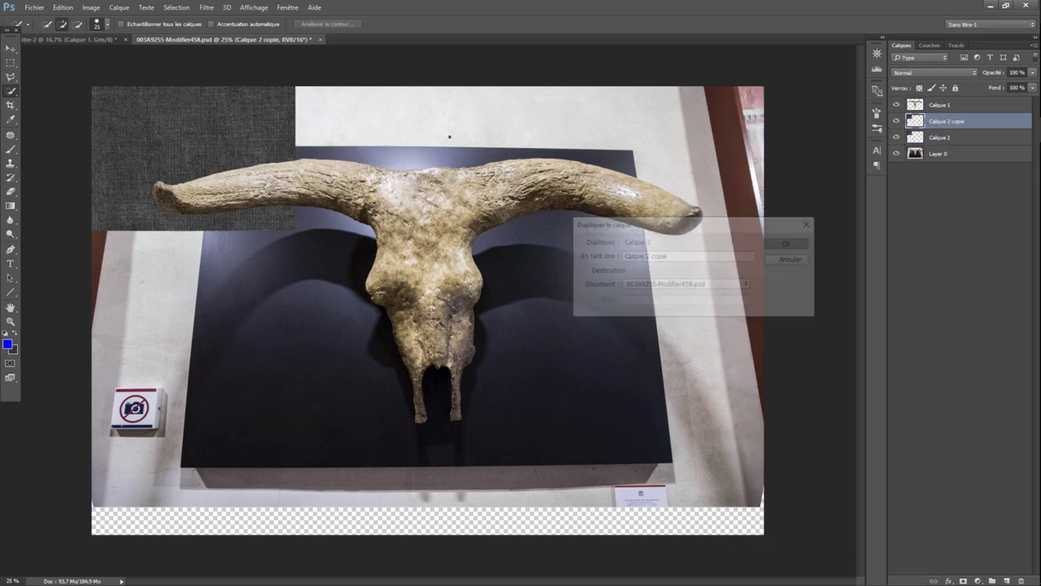
drag(282, 147, 274, 160)
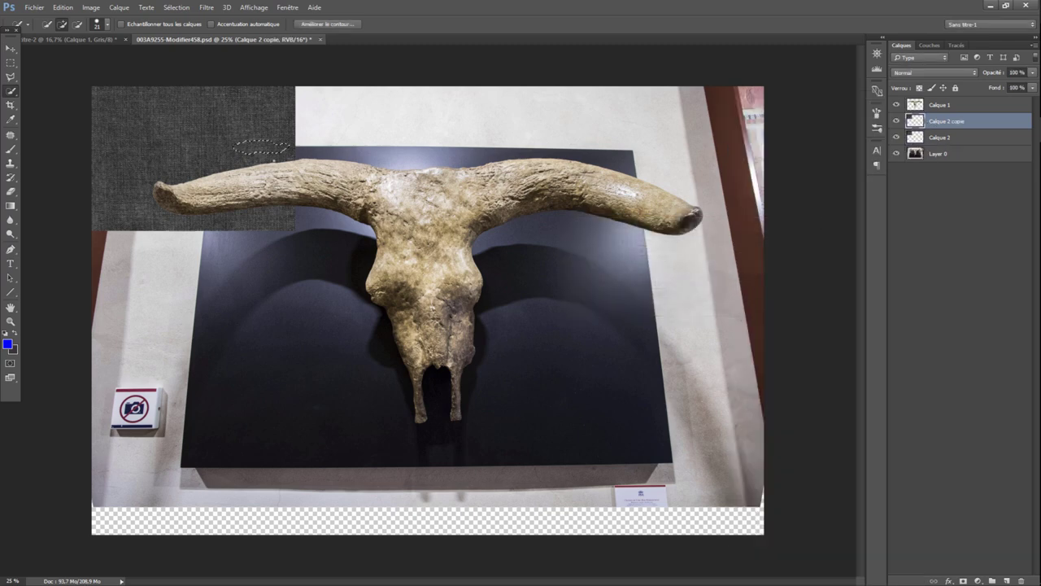
click(11, 49)
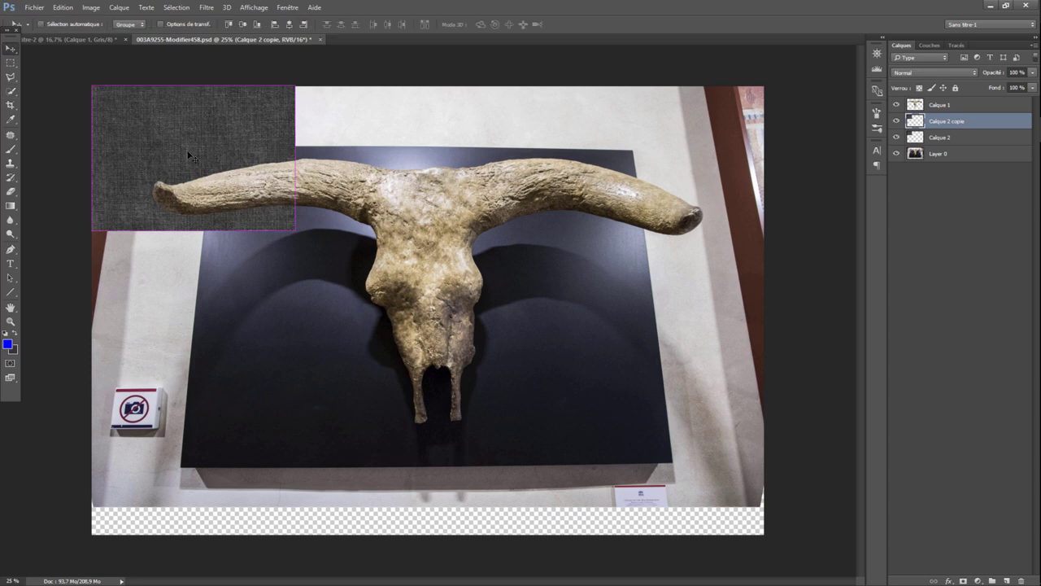
drag(190, 156, 374, 150)
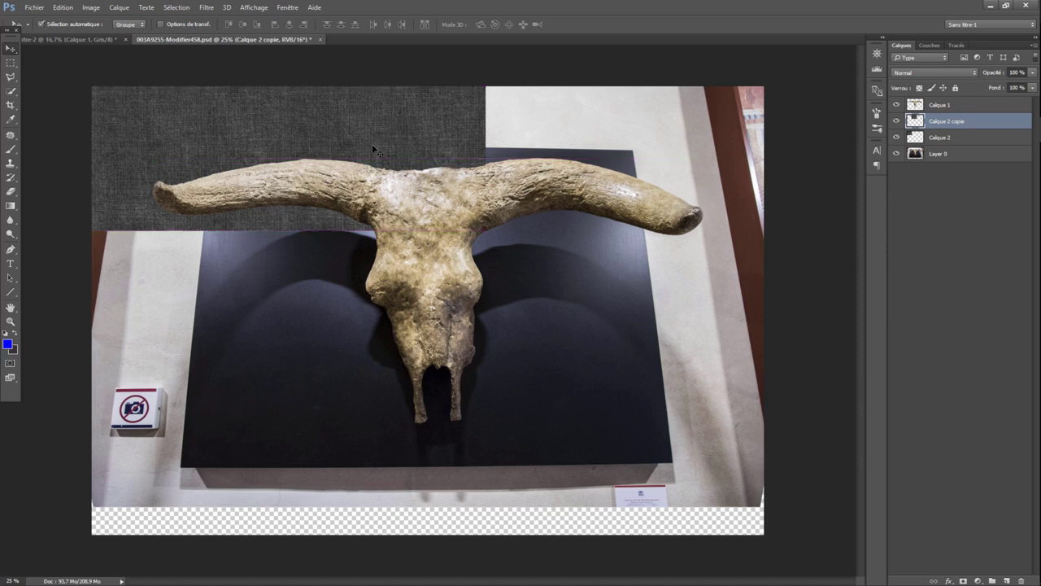
Step: Make a second texture copy and slide it further right along the top
right_click(943, 121)
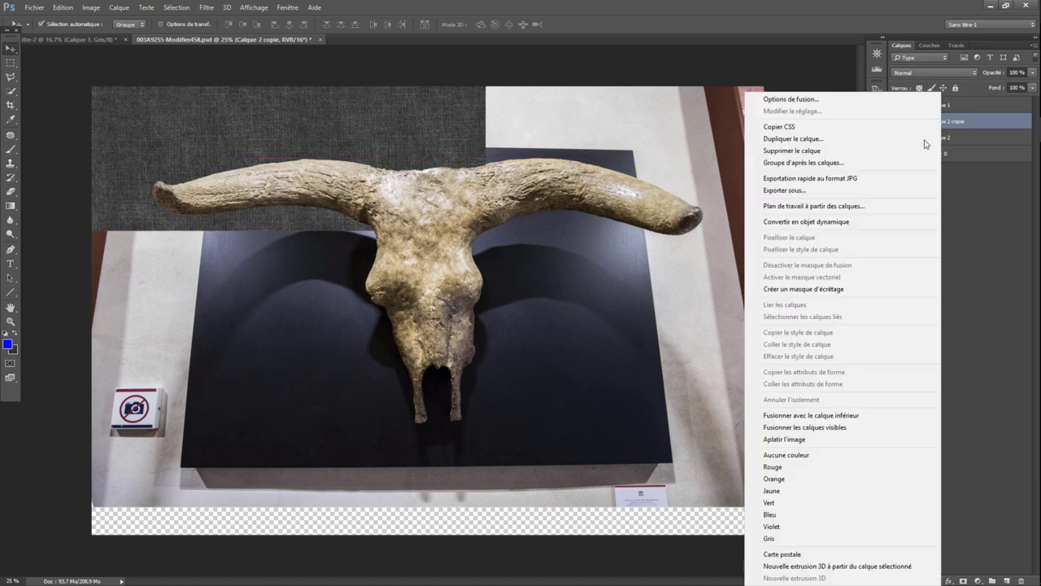
click(816, 138)
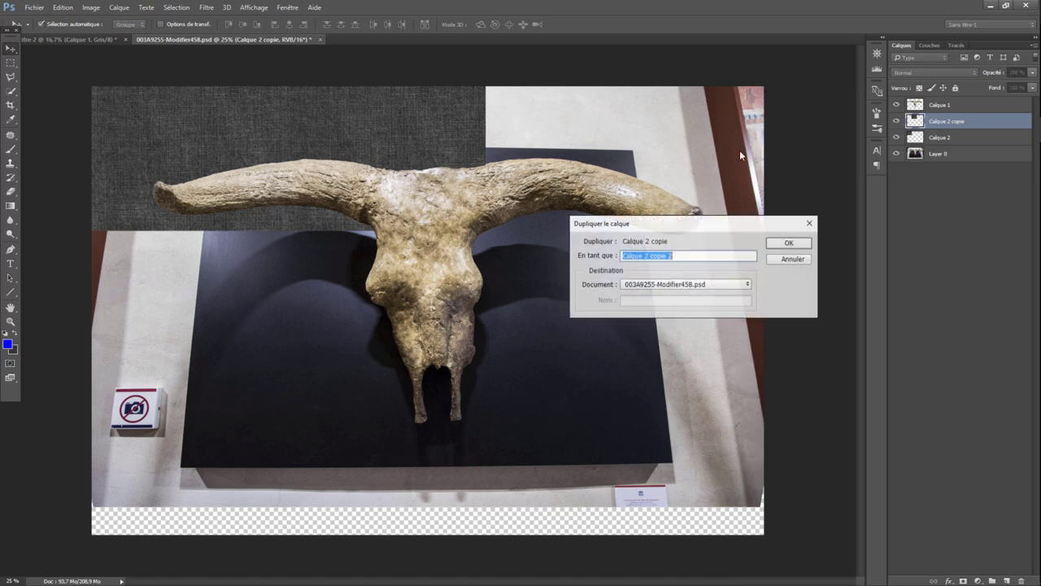
click(789, 242)
drag(428, 142, 604, 144)
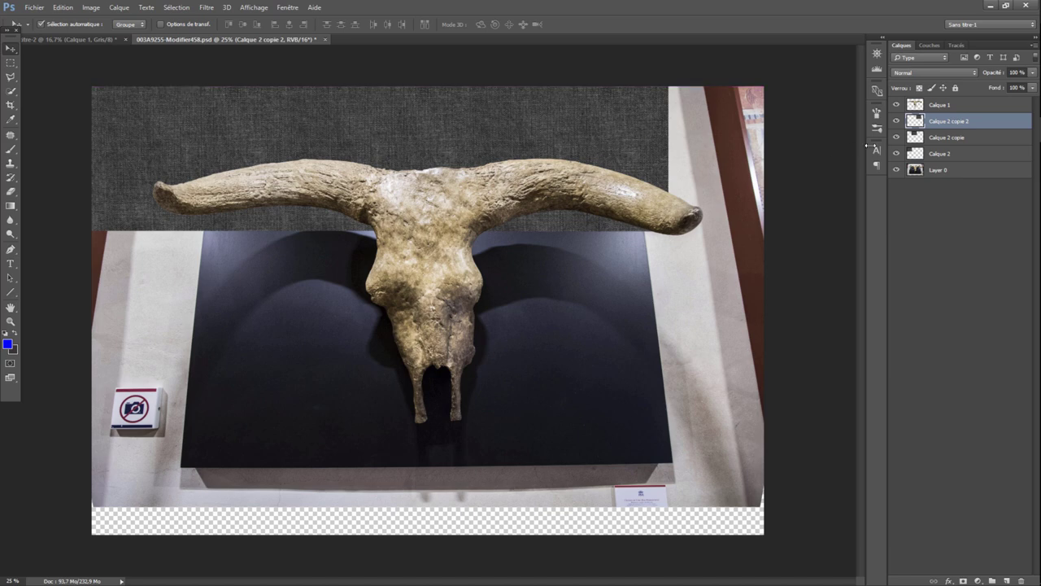
Step: Add a third copy at the right canvas edge and select all four texture layers
right_click(937, 124)
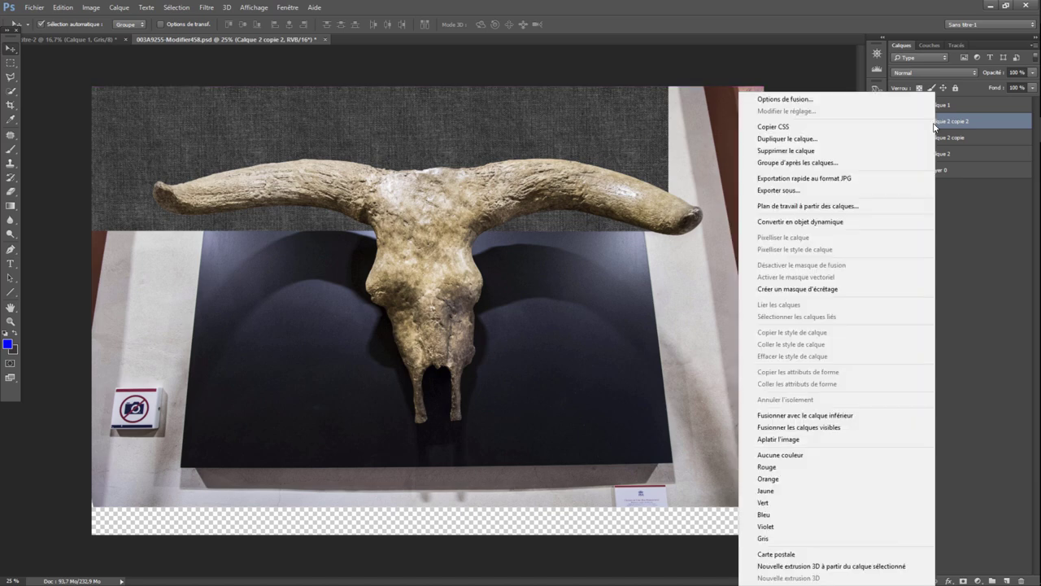
click(817, 142)
click(785, 241)
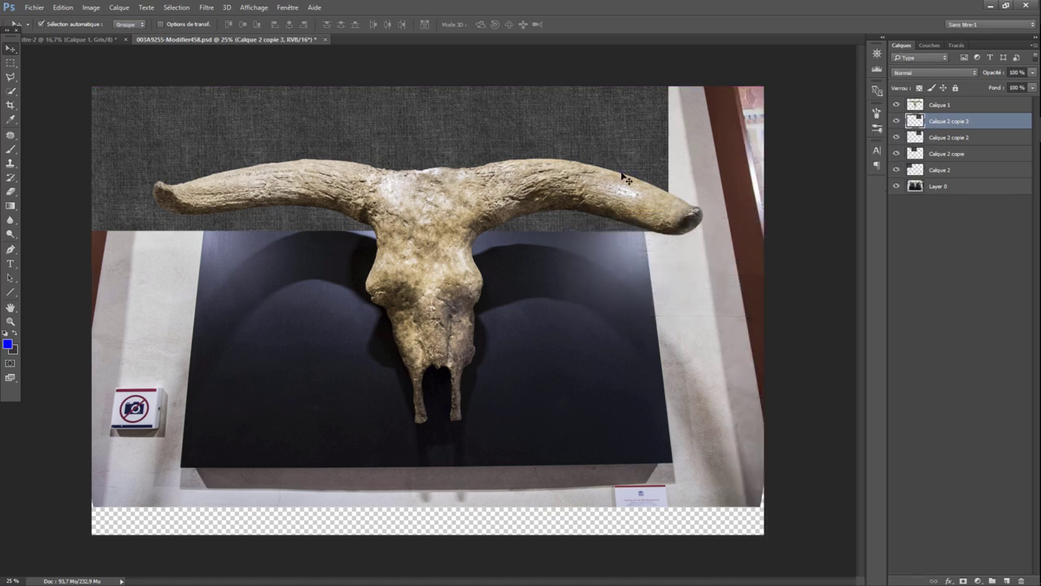
drag(582, 145, 742, 144)
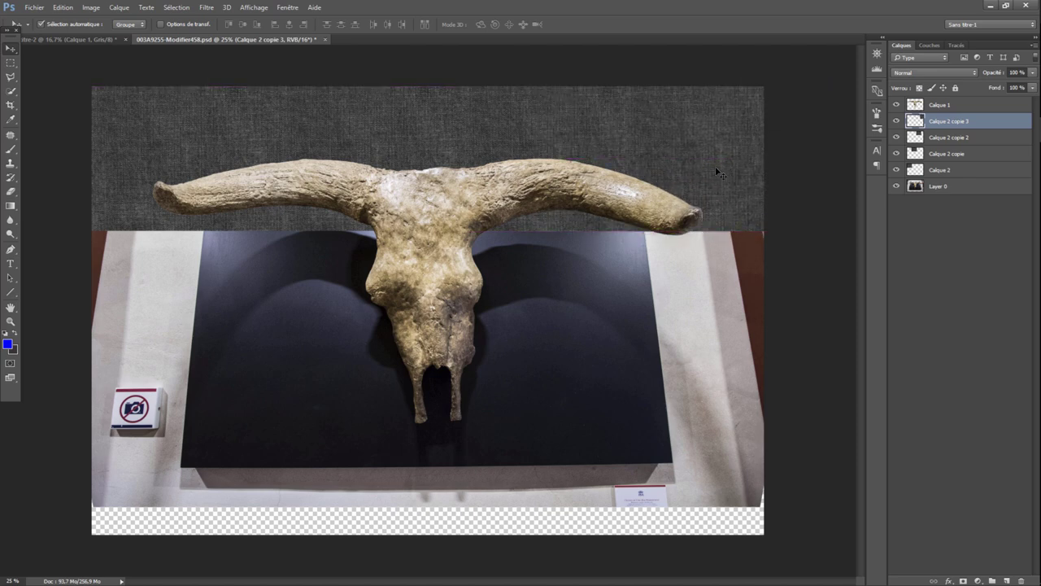
shift+click(942, 172)
Step: Merge the four texture layers into one, then duplicate the fabric and drag the copy down
right_click(942, 172)
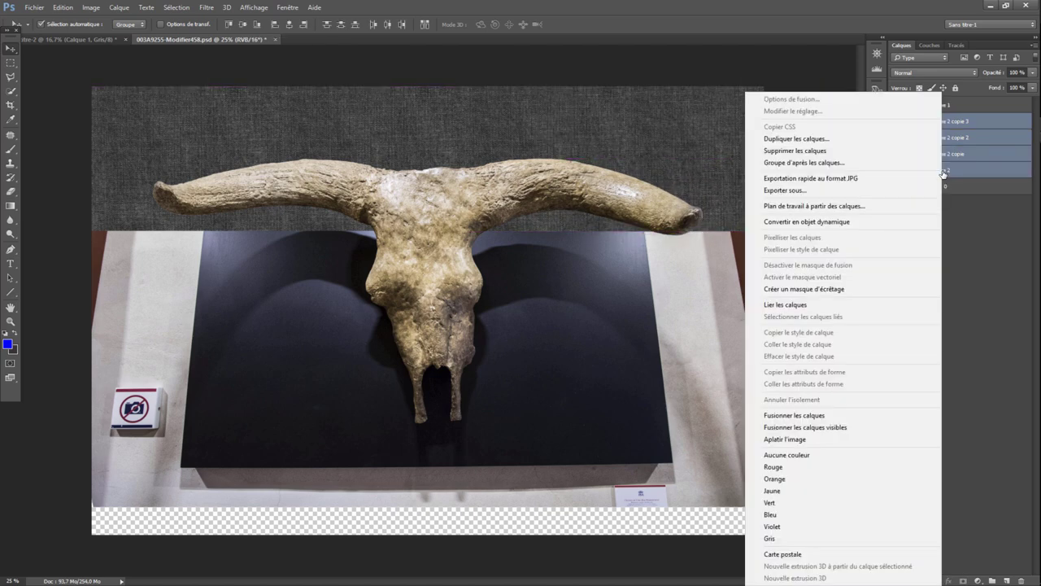
click(810, 417)
right_click(935, 125)
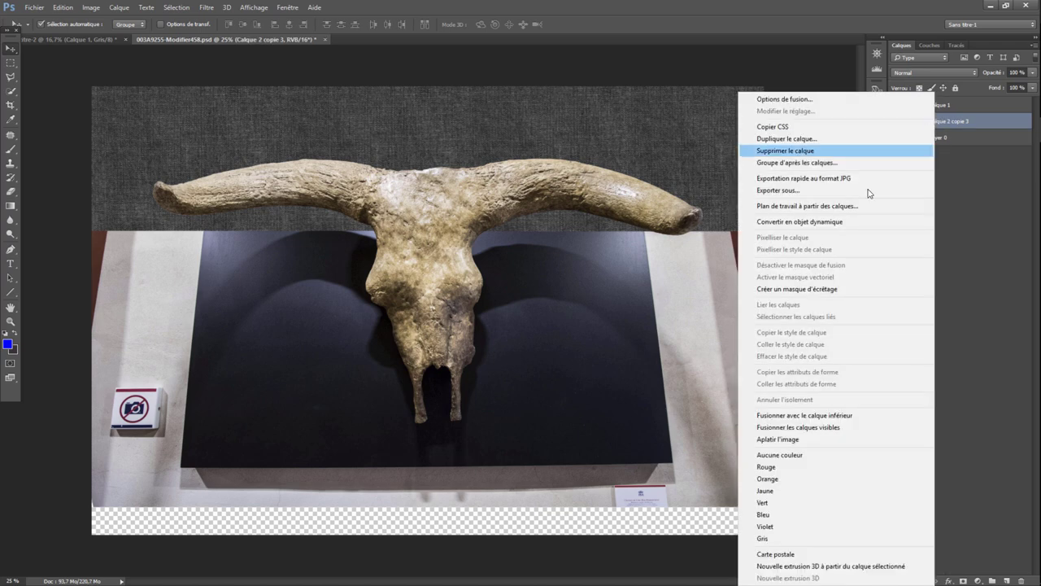
click(784, 137)
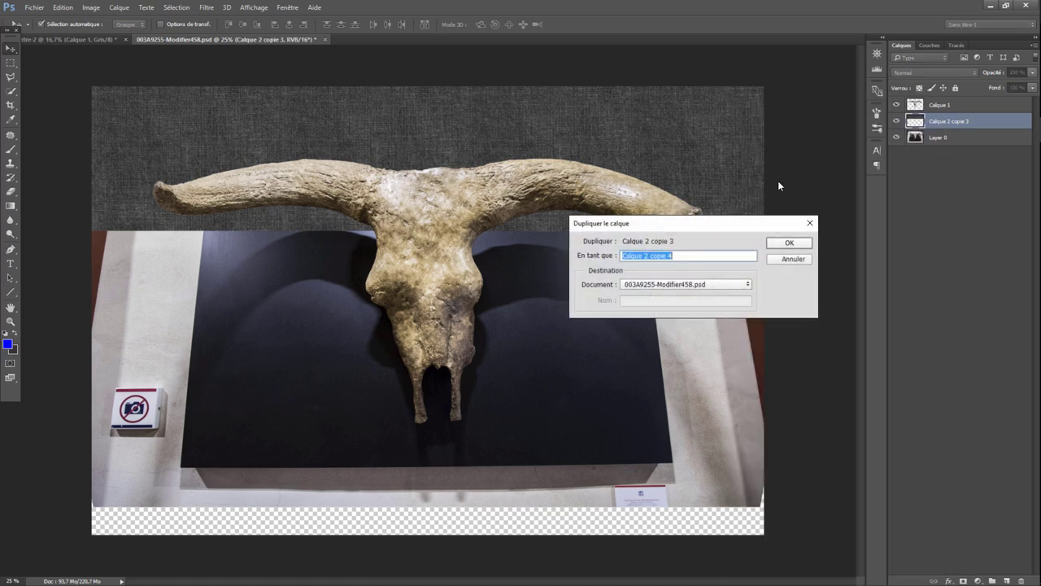
click(795, 242)
drag(437, 155, 404, 288)
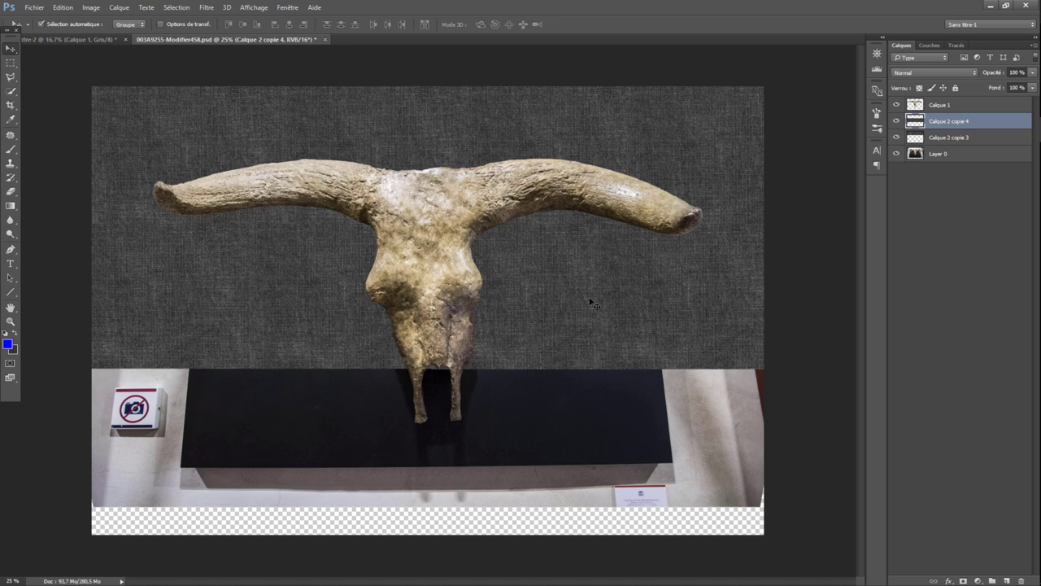
Step: Add two more fabric copies, sliding one down over the black block
right_click(948, 120)
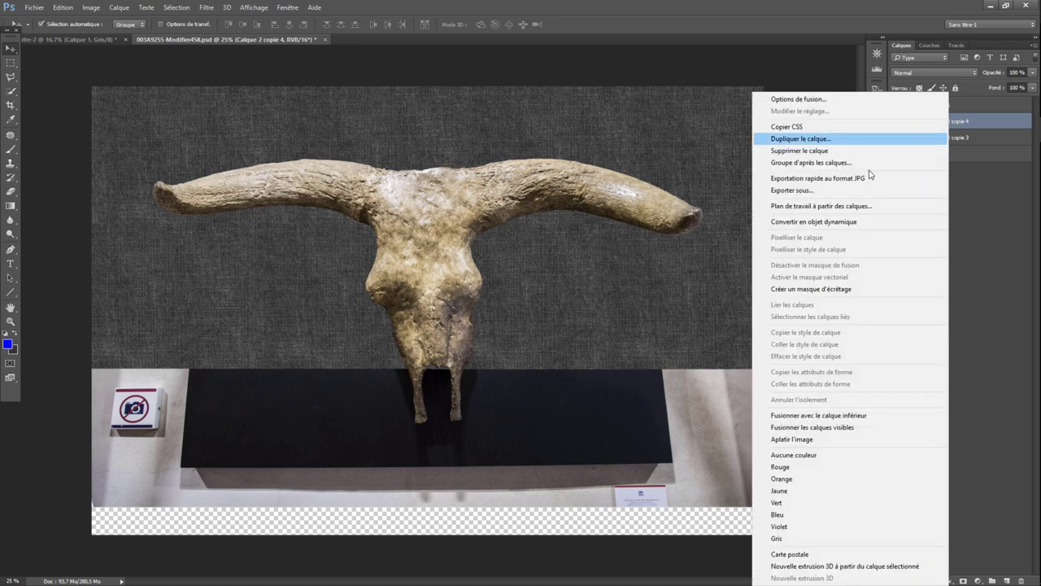
click(820, 140)
click(788, 246)
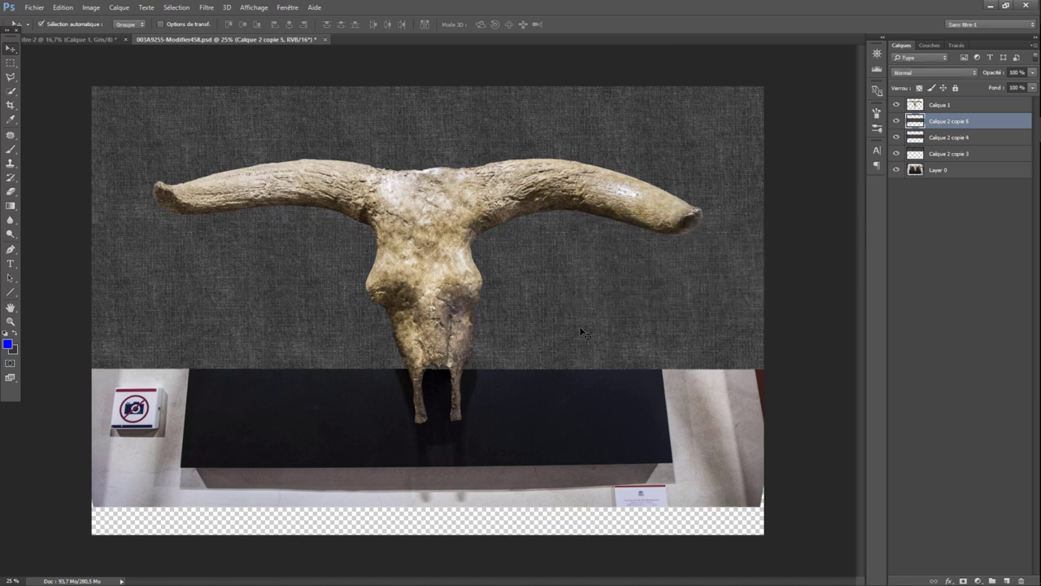
drag(583, 332, 573, 444)
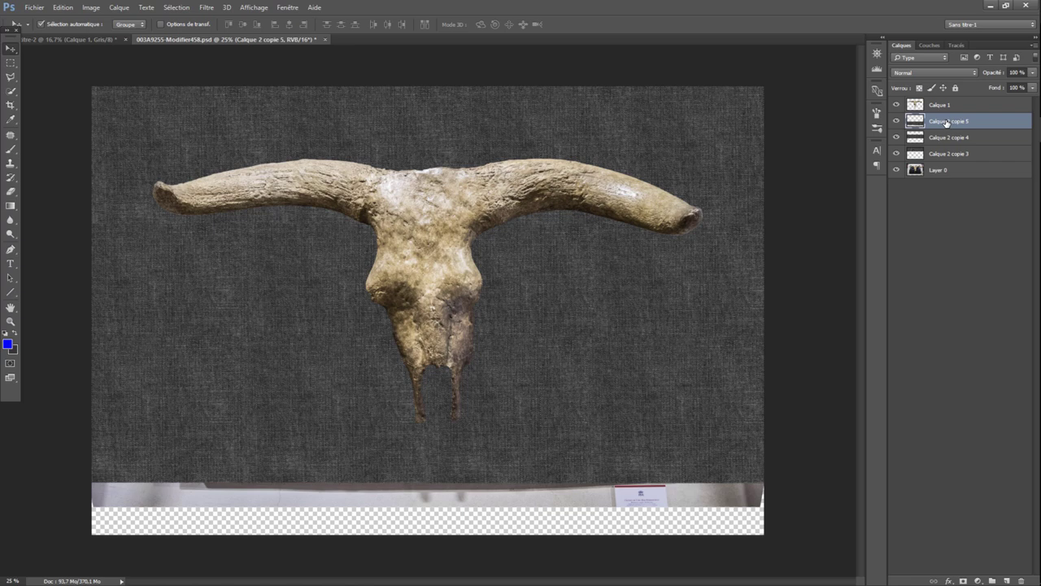
right_click(947, 123)
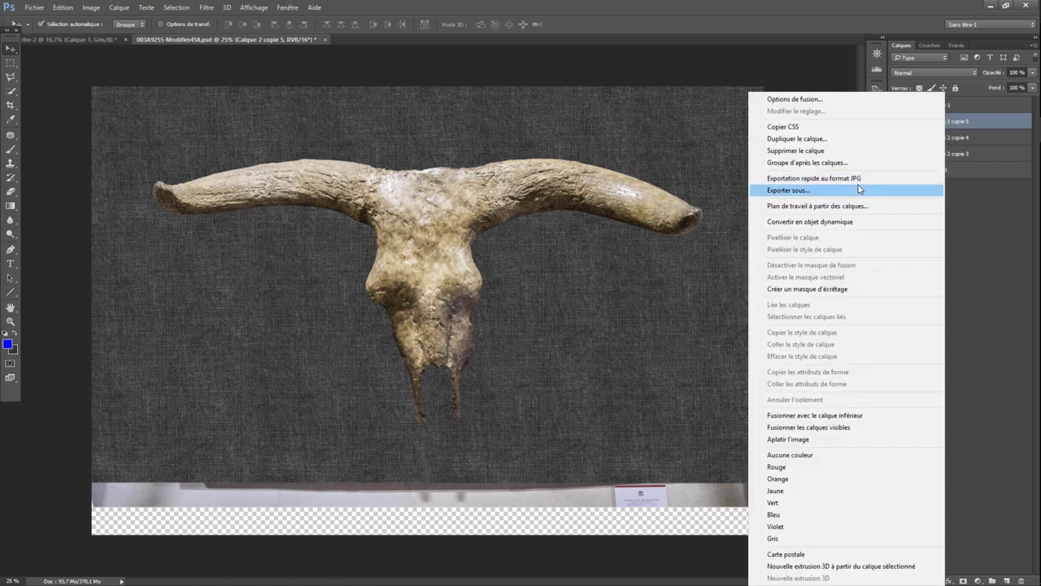
click(822, 142)
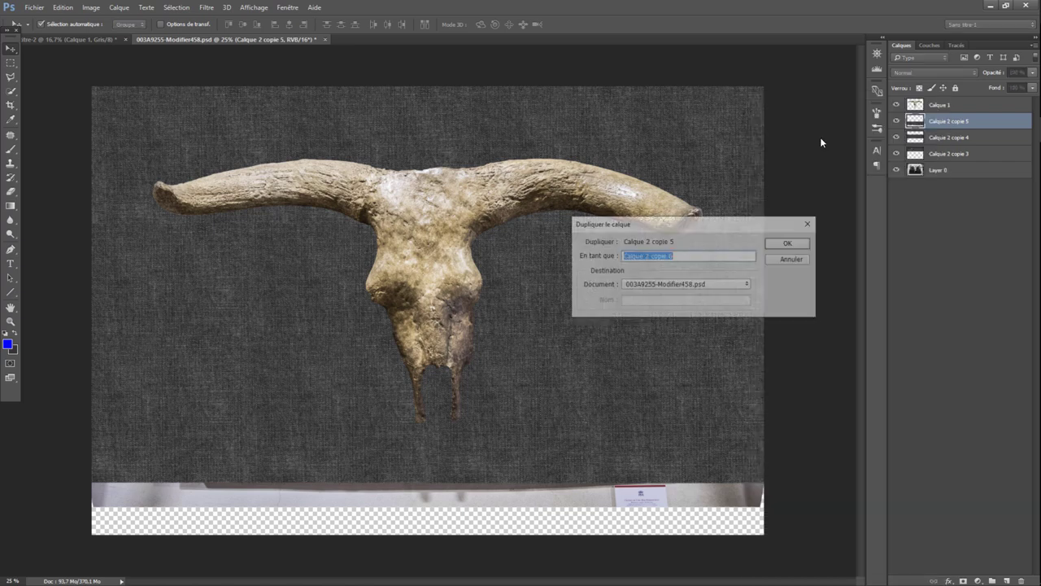
click(798, 241)
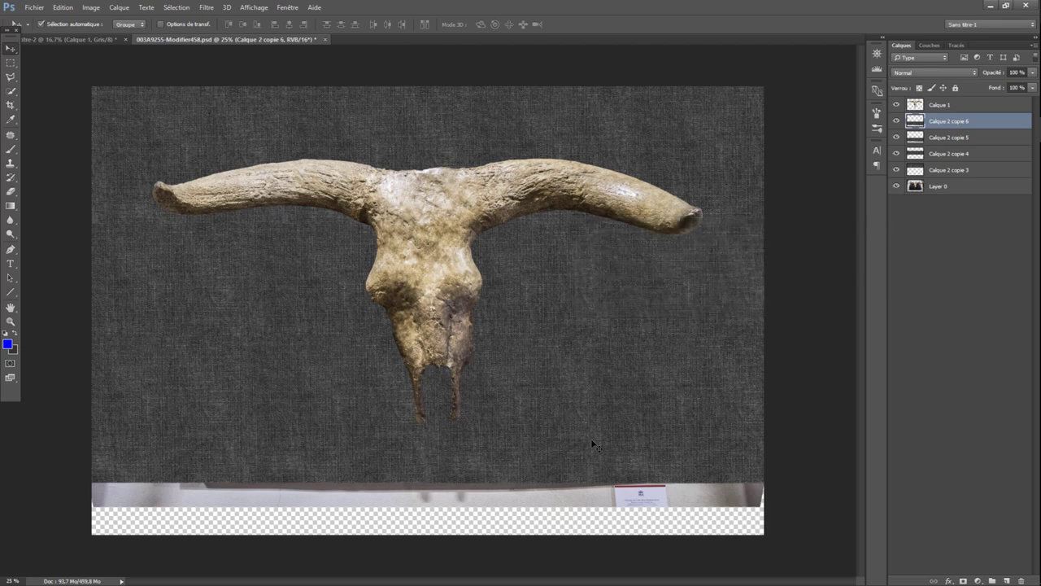
Step: Move the latest fabric copy down to the canvas bottom, covering the white strip
drag(593, 446, 579, 514)
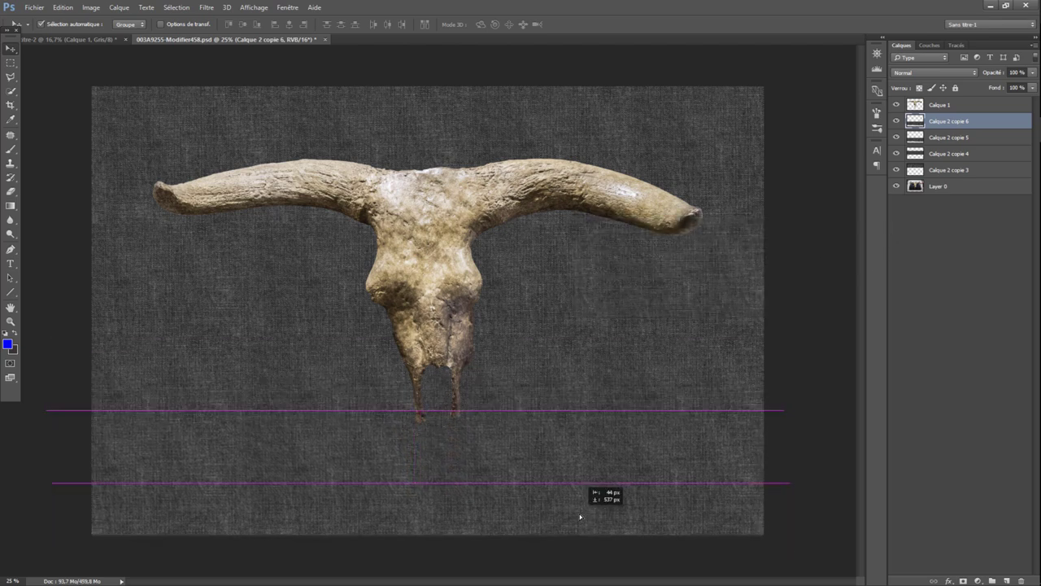
drag(579, 513, 579, 513)
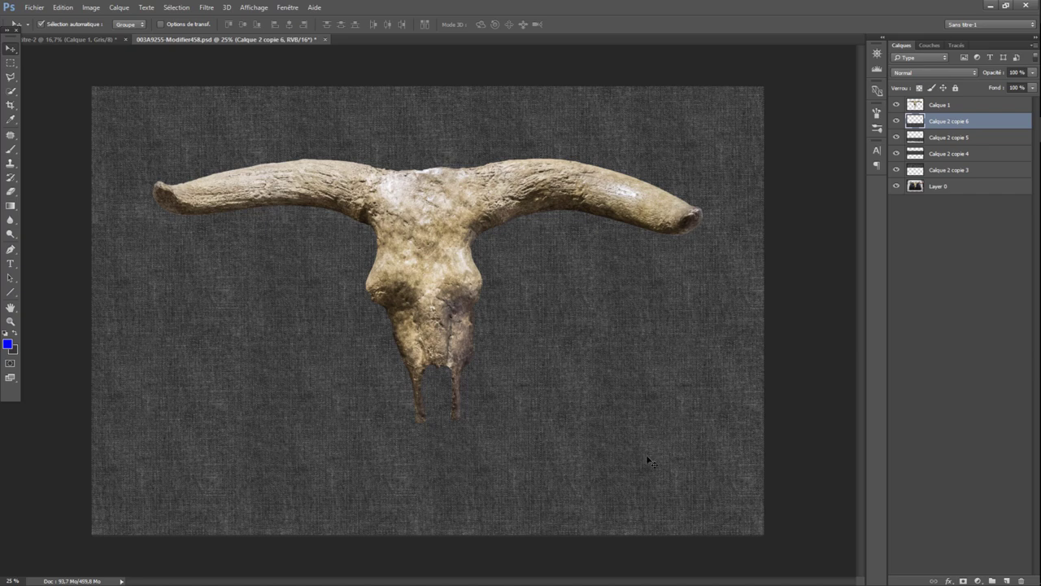
drag(648, 460, 640, 452)
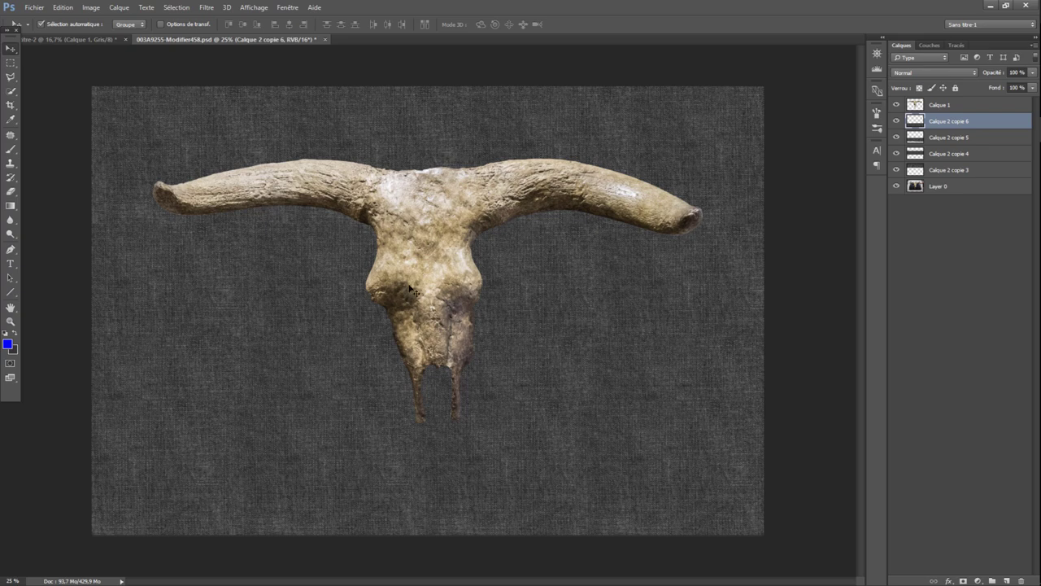
Step: Merge the four selected fabric copies into a single layer
shift+click(947, 174)
right_click(947, 174)
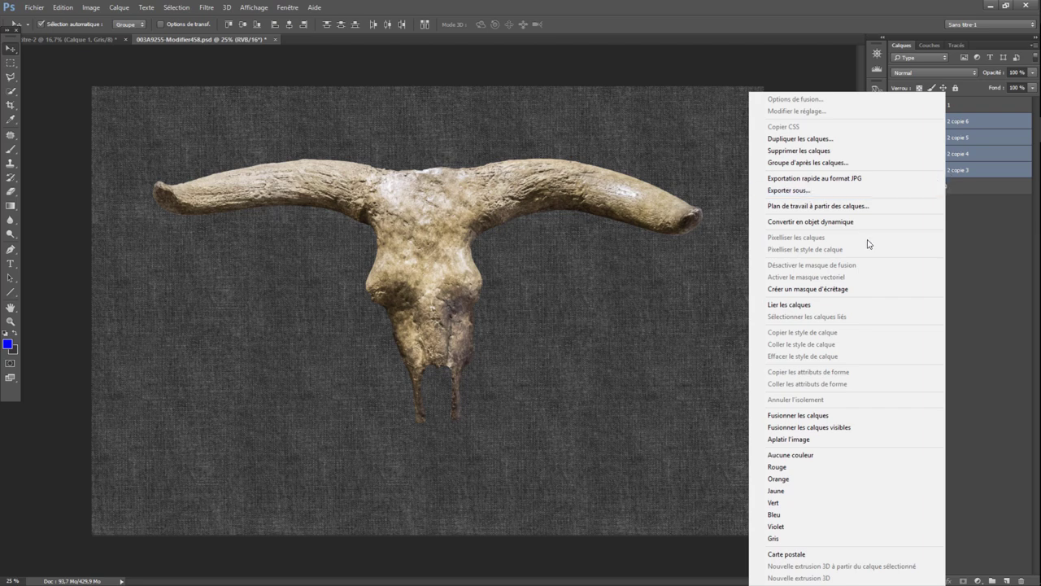
click(810, 415)
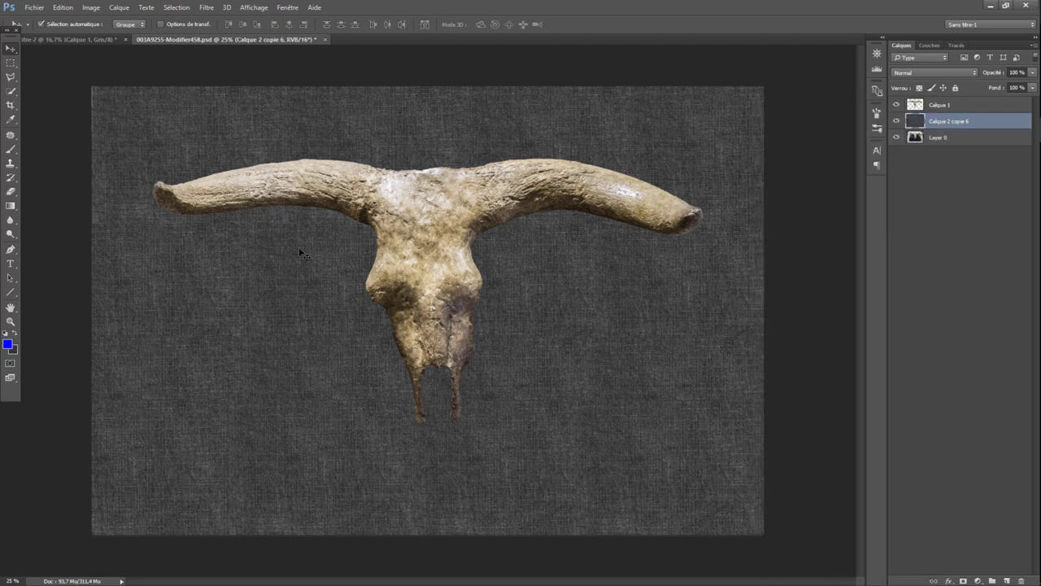
Step: Apply a heavy Brightness/Contrast brightness reduction to the merged fabric layer
click(90, 8)
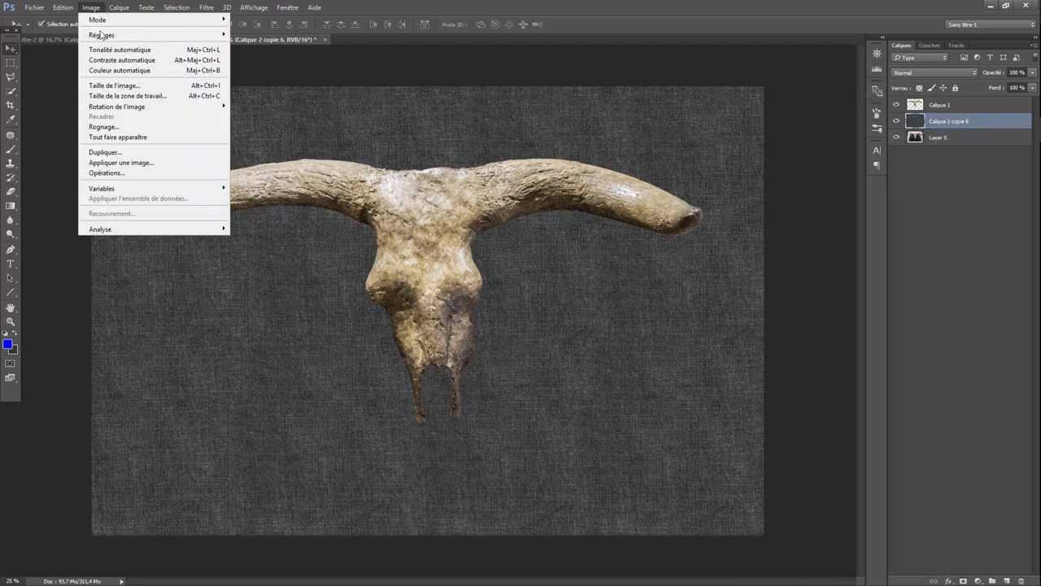
mouse_move(101, 34)
click(268, 35)
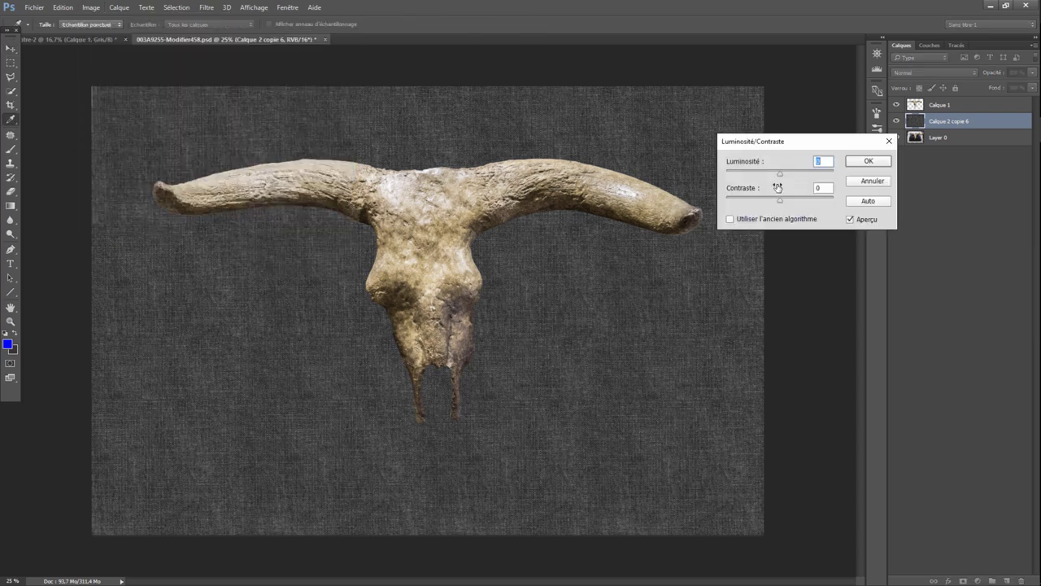
drag(779, 173, 749, 179)
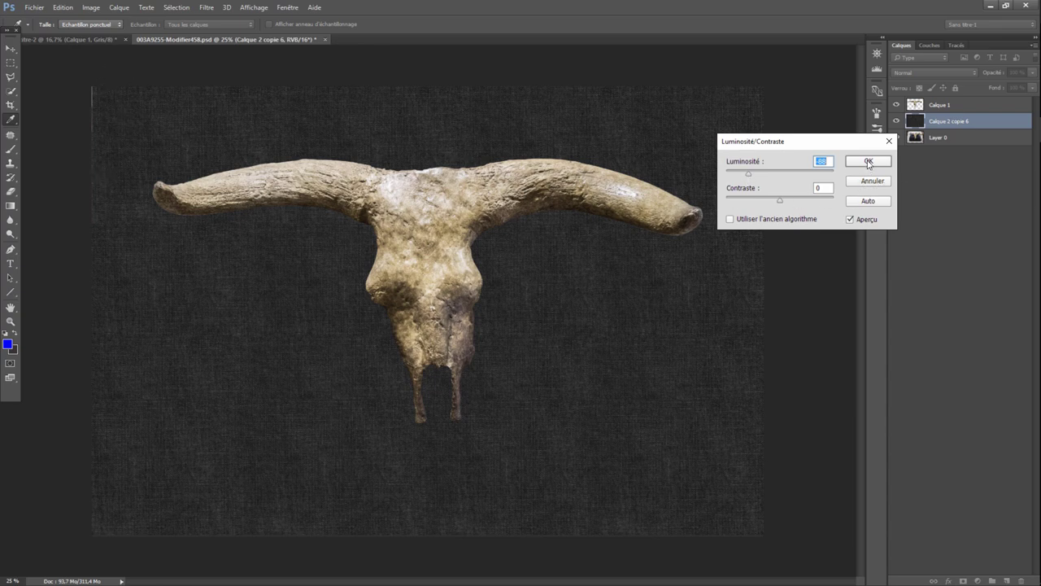
click(868, 161)
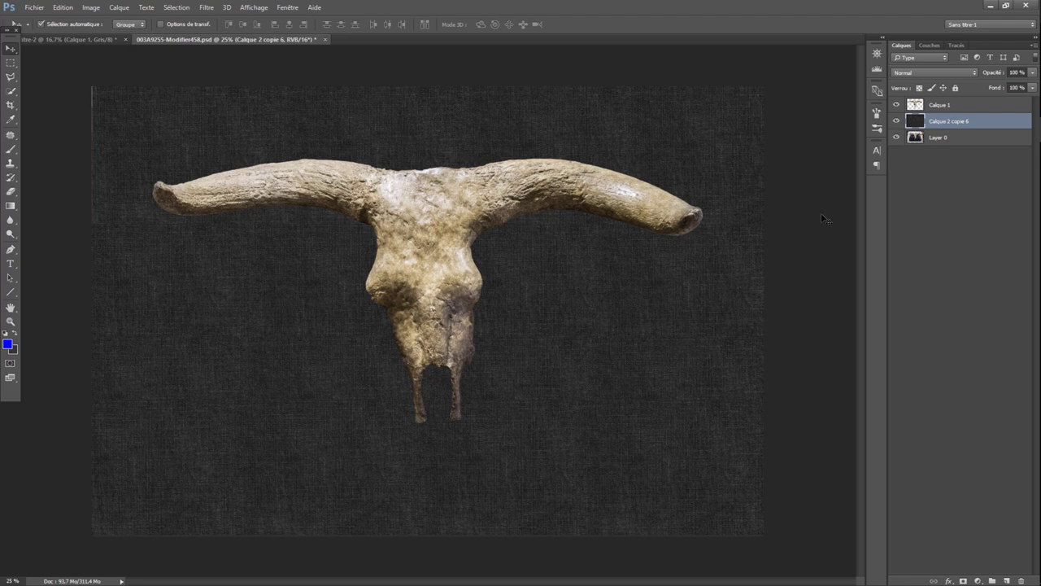
Step: Apply Nik Collection Viveza 2 with a centre control point brightened to 35% luminosity
click(207, 7)
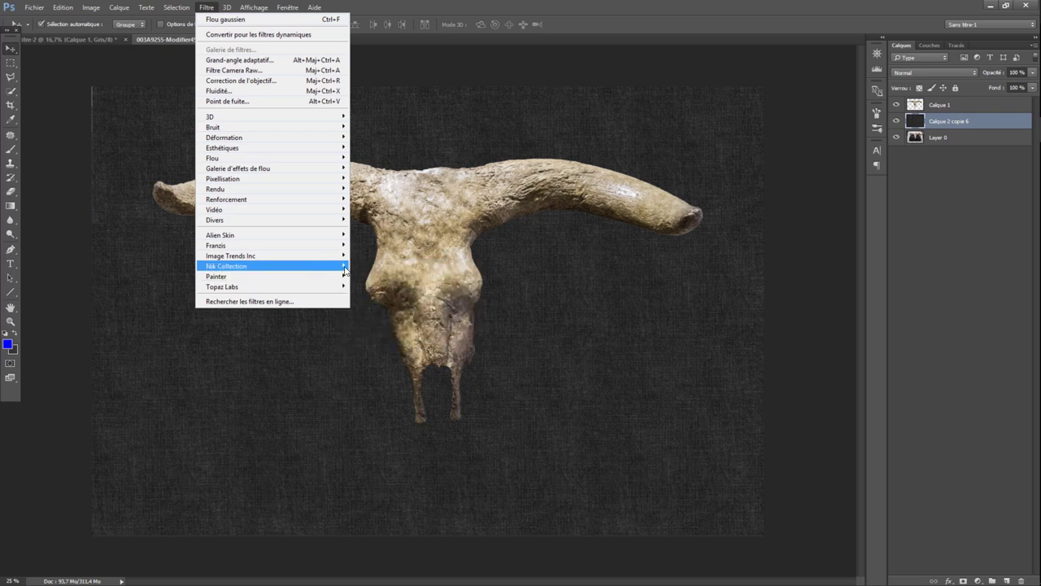
mouse_move(268, 266)
click(399, 325)
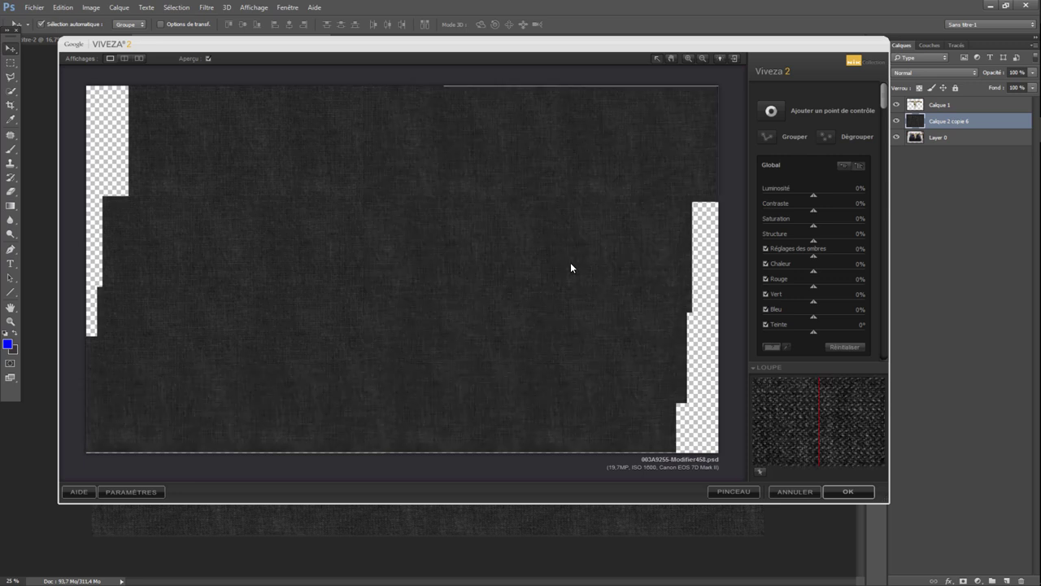
click(771, 111)
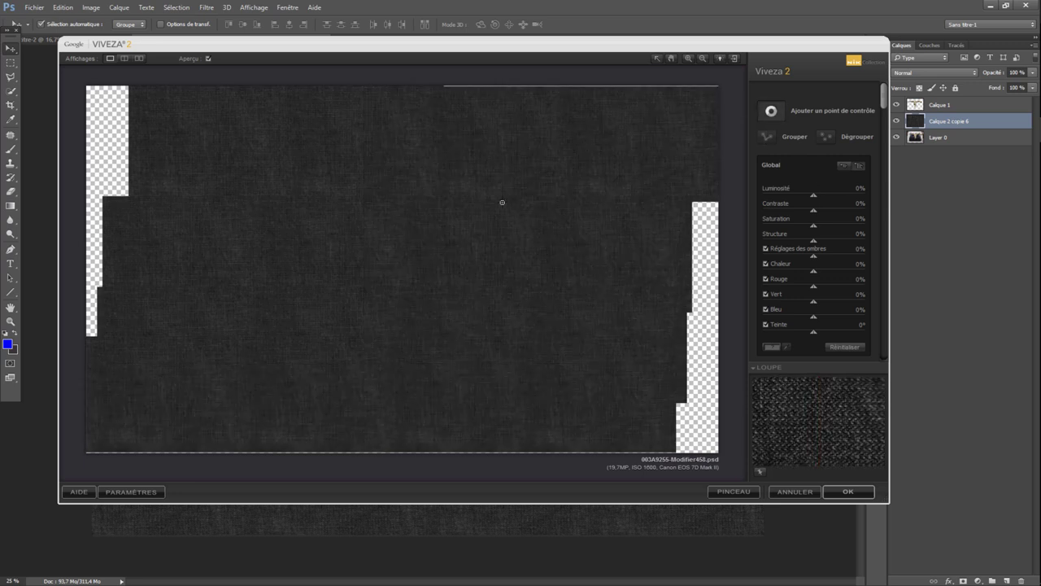
click(412, 190)
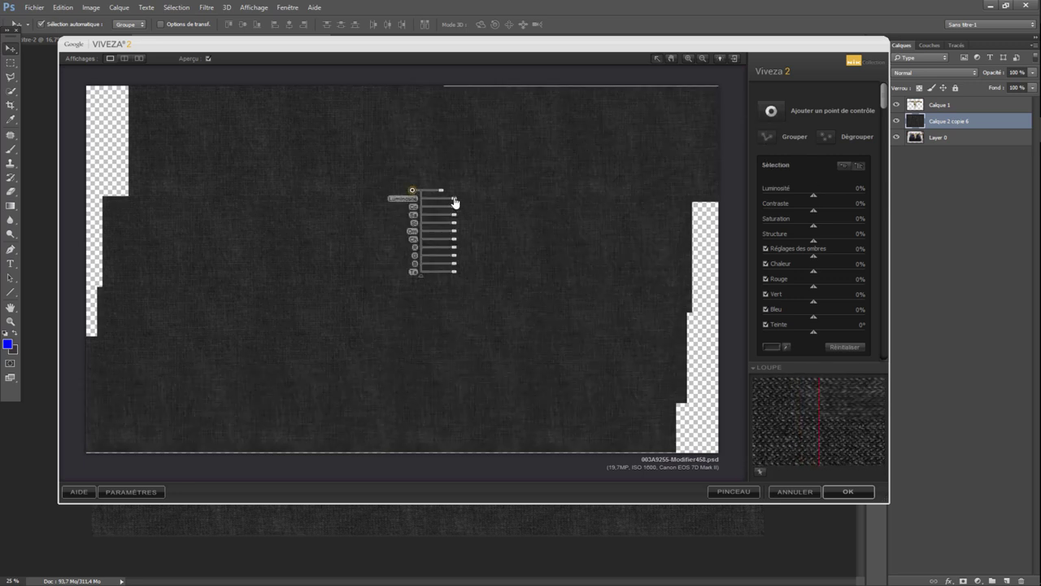
drag(455, 201, 465, 204)
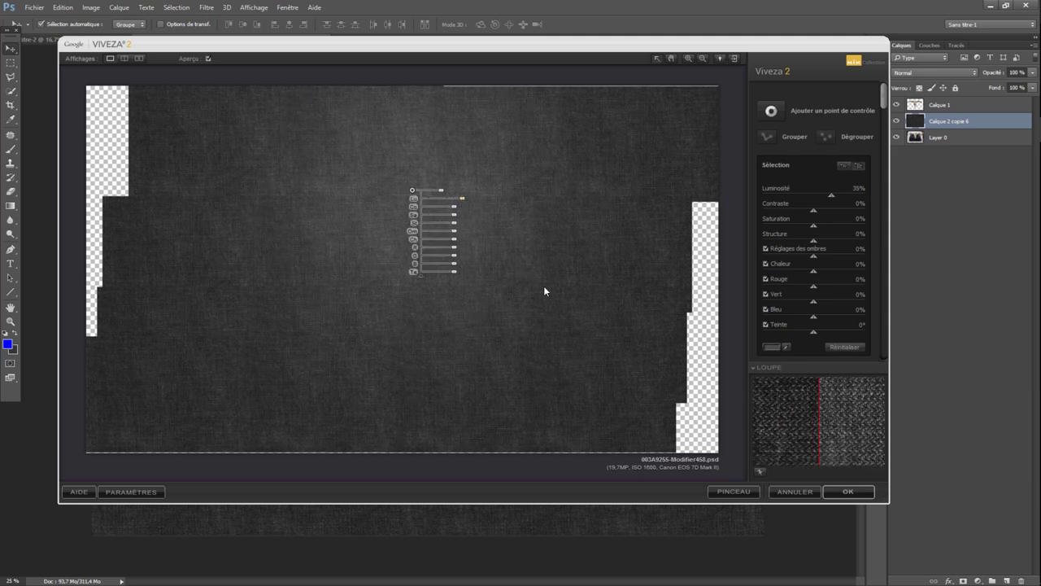
click(850, 493)
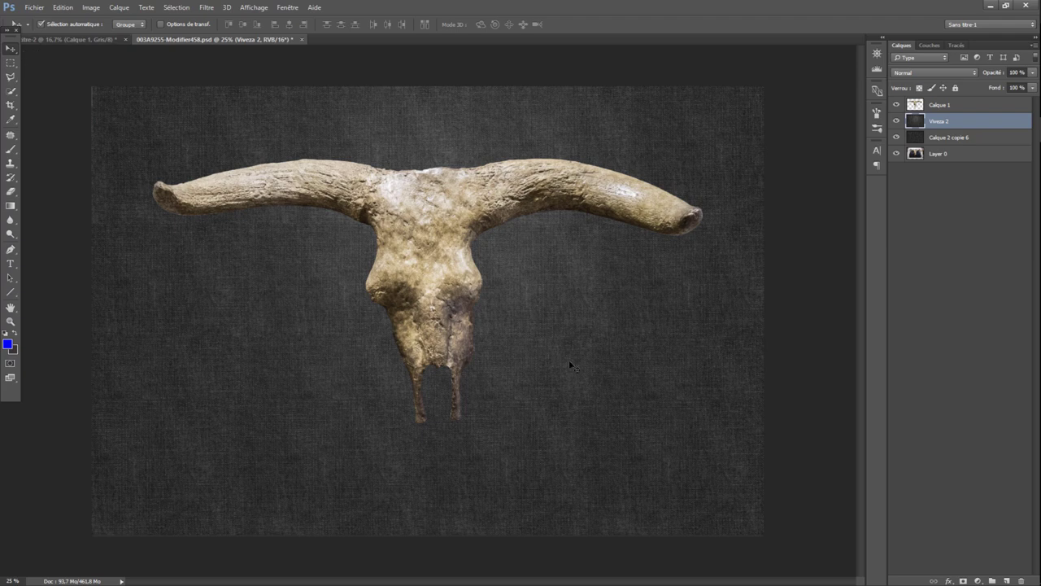
Step: Shift the Viveza 2 layer 47 px left and lower its Brightness/Contrast brightness
drag(603, 358, 602, 366)
click(91, 7)
mouse_move(102, 35)
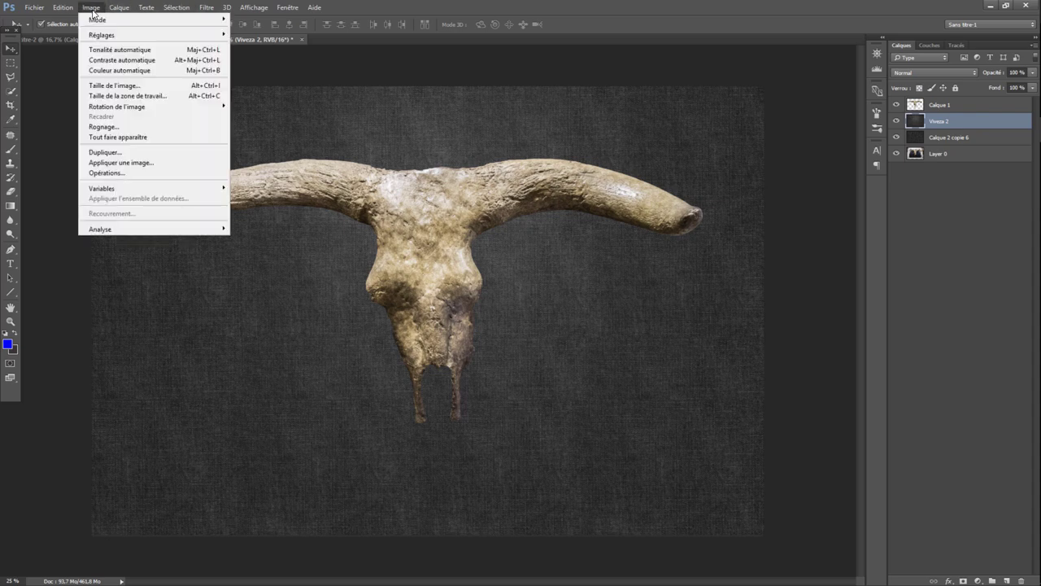
click(254, 36)
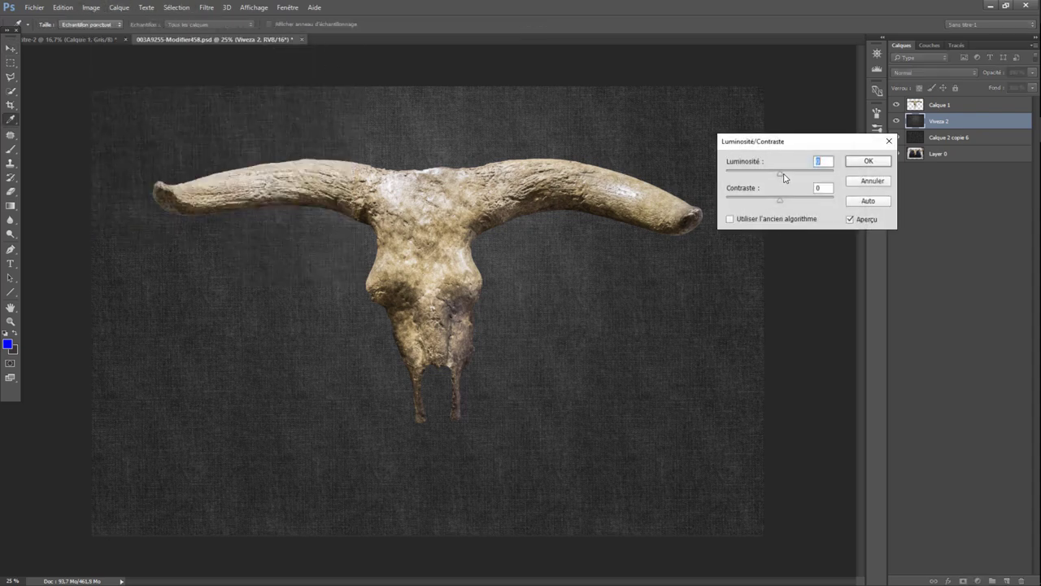
drag(783, 175, 752, 185)
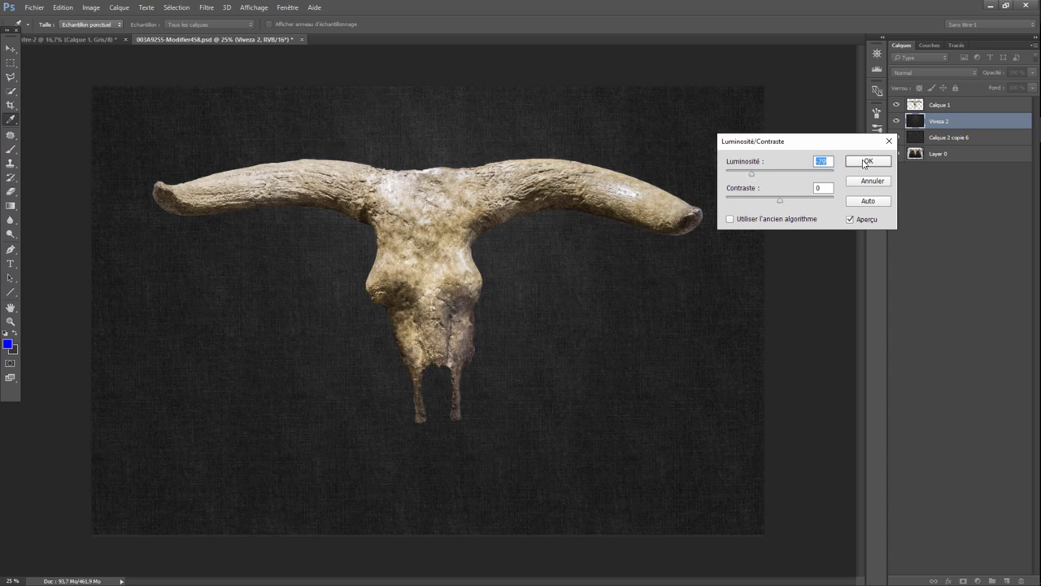
click(864, 163)
Step: Quick-select just the skull outline, excluding the background, and add empty layer Calque 2 above
click(477, 316)
key(w)
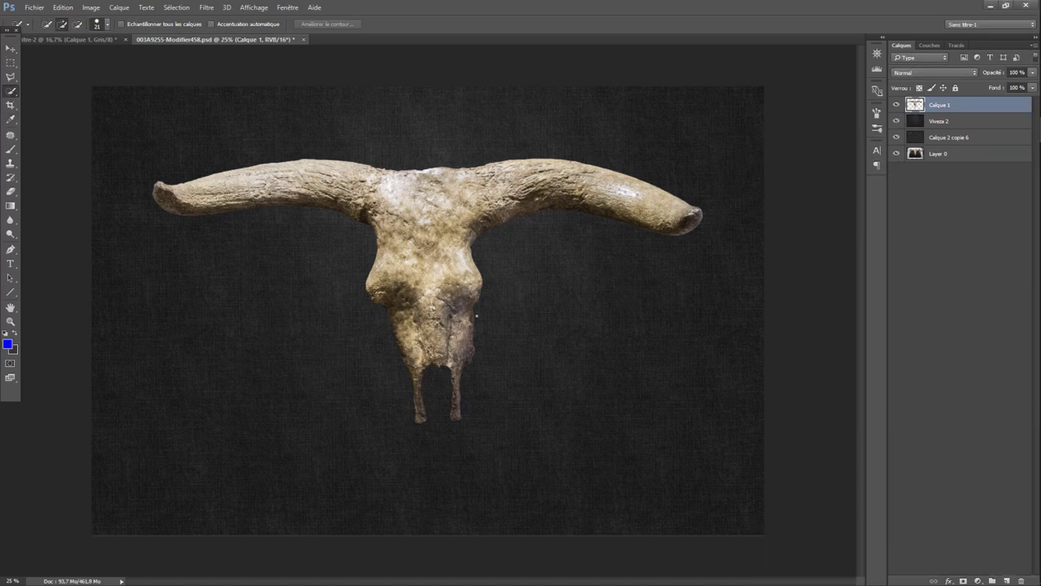
click(12, 48)
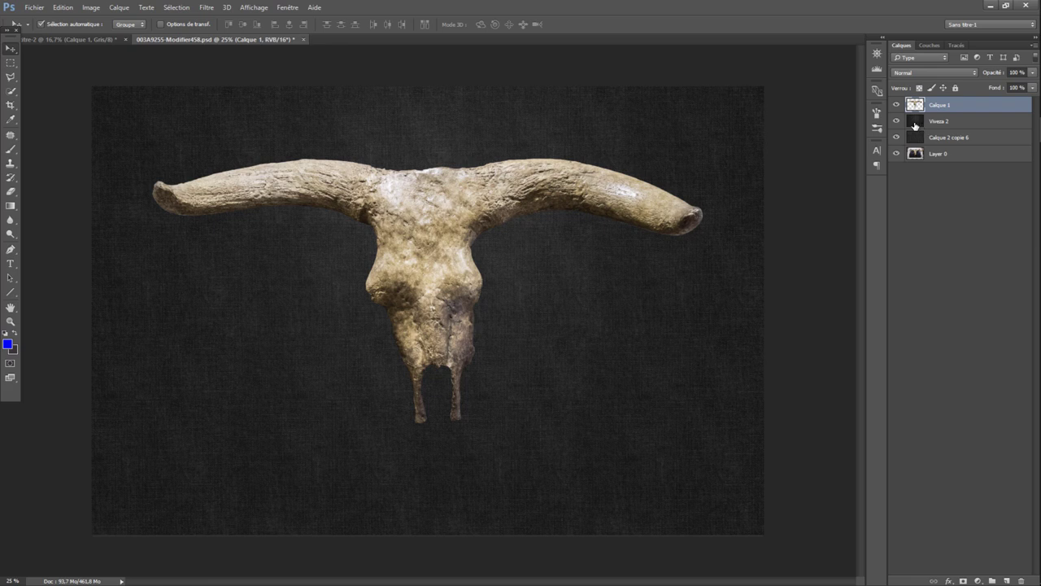
click(12, 91)
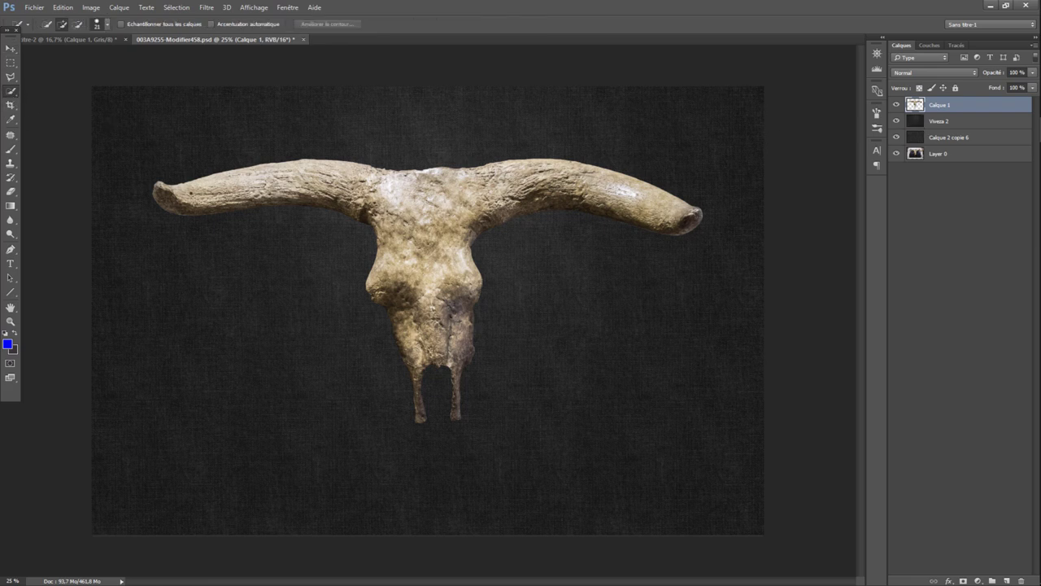
mouse_move(159, 194)
mouse_down()
mouse_move(699, 221)
mouse_move(449, 383)
mouse_up()
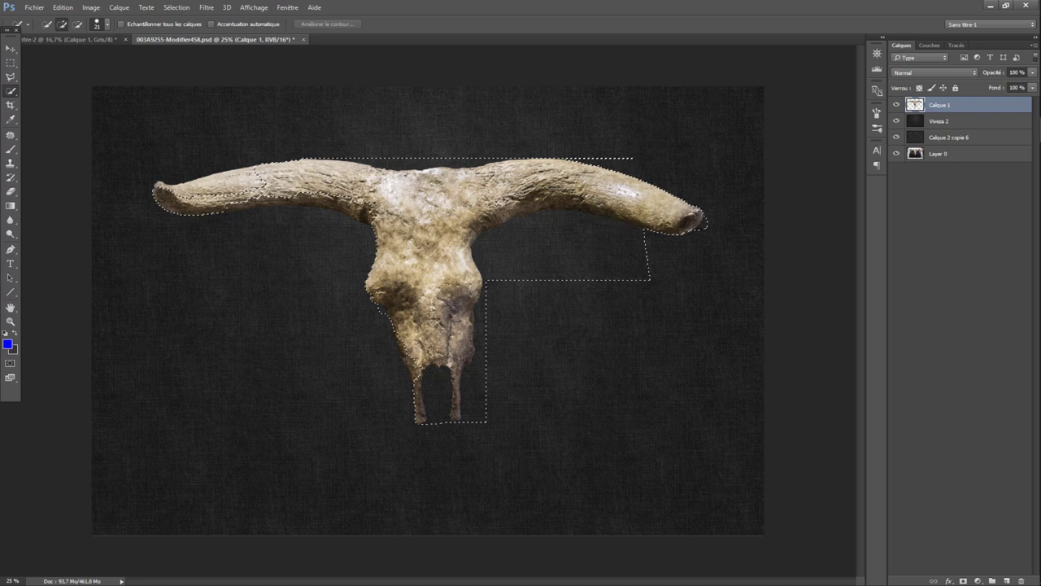
drag(369, 327, 293, 269)
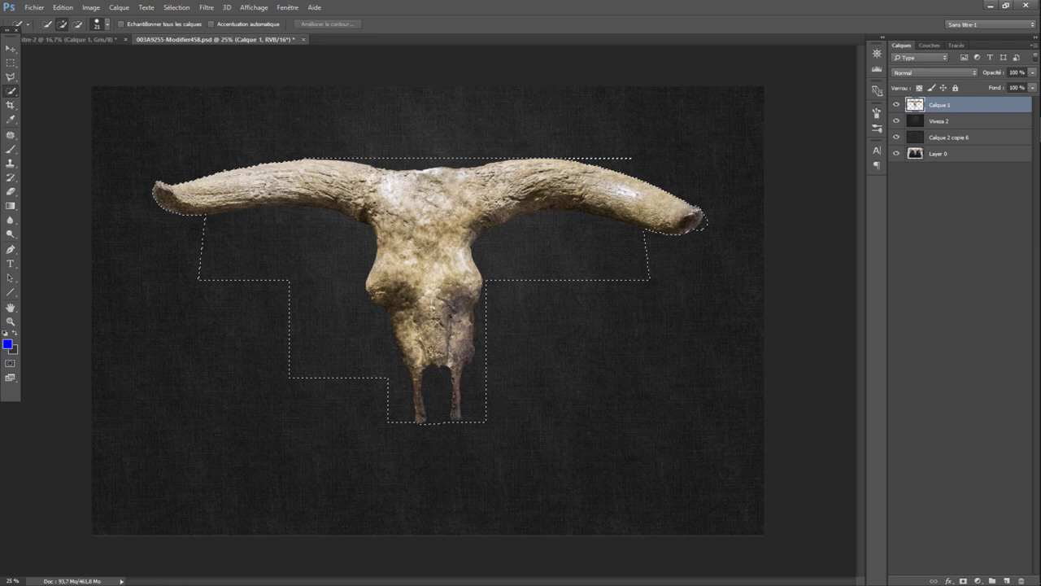
drag(213, 171, 155, 183)
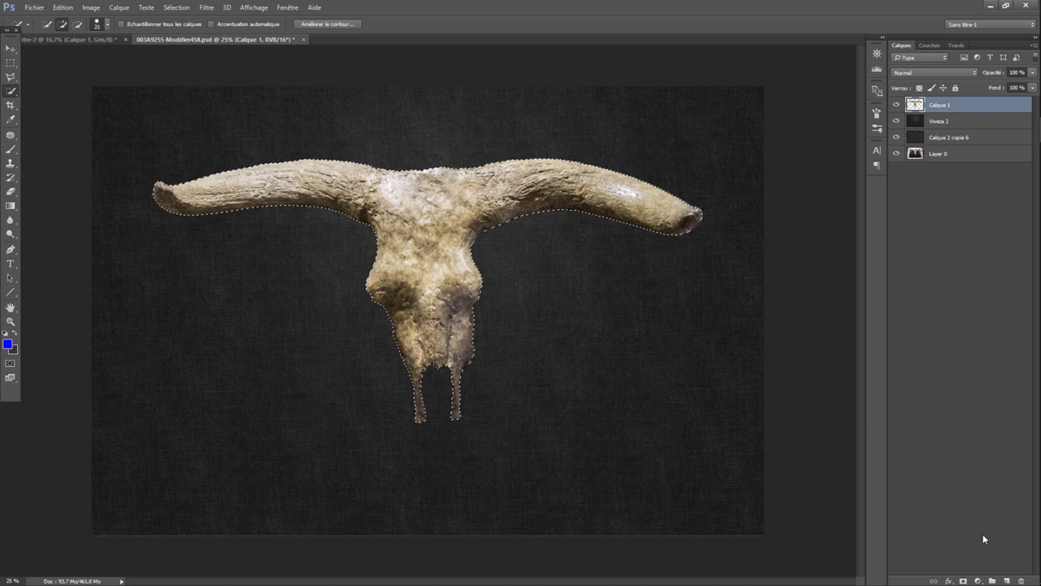
click(1007, 581)
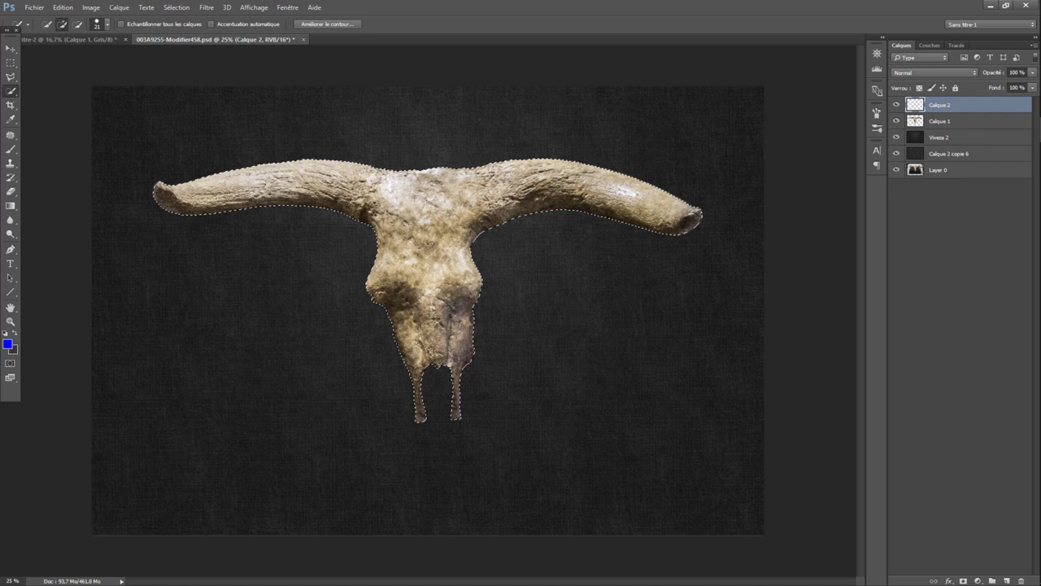
Step: Fill the skull selection with black on Calque 2, deselect, and shift it about 146 px down
click(64, 8)
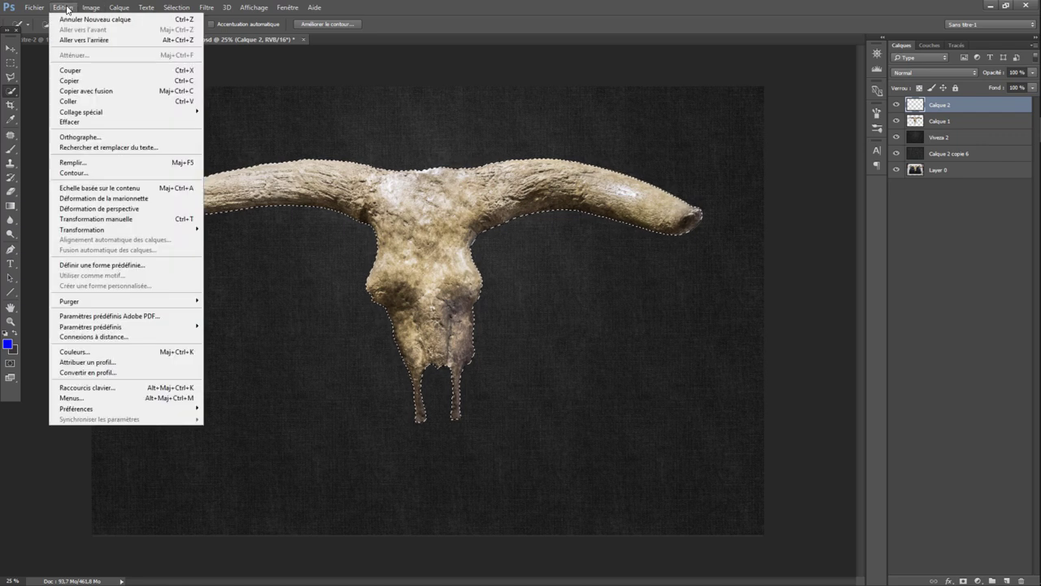
click(86, 162)
click(783, 232)
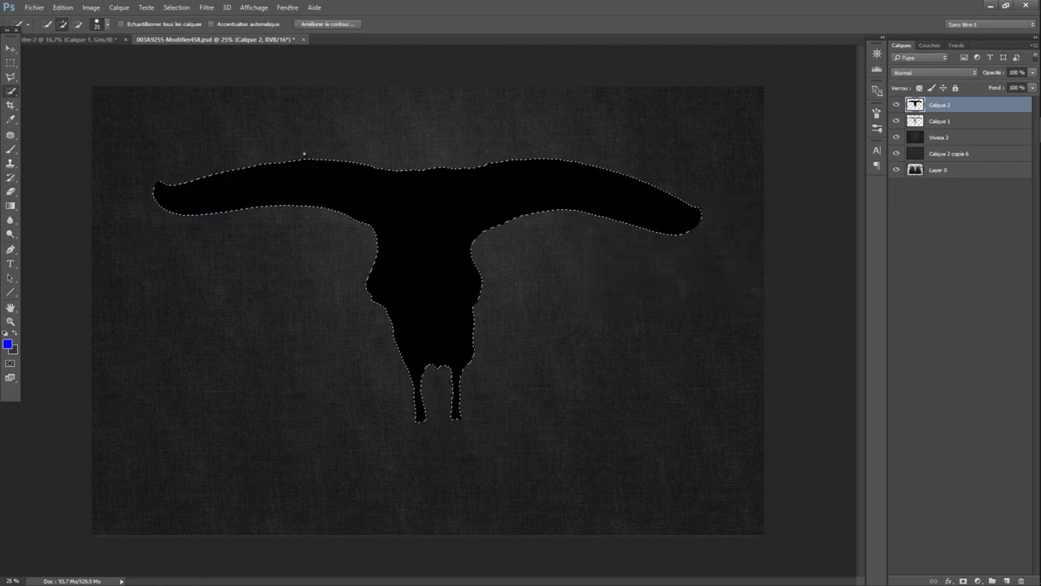
key(ctrl+d)
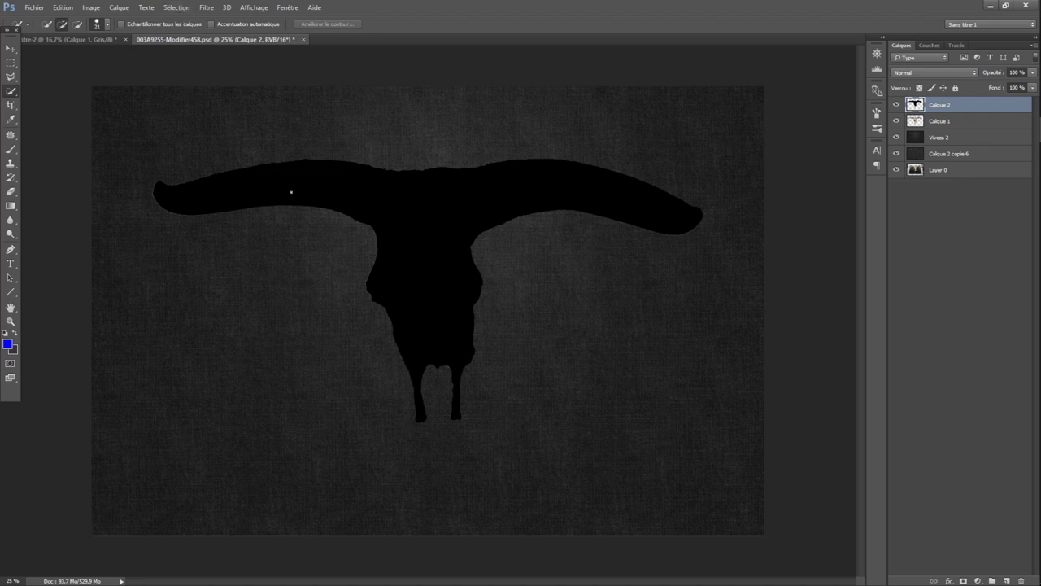
click(11, 50)
drag(448, 262, 441, 317)
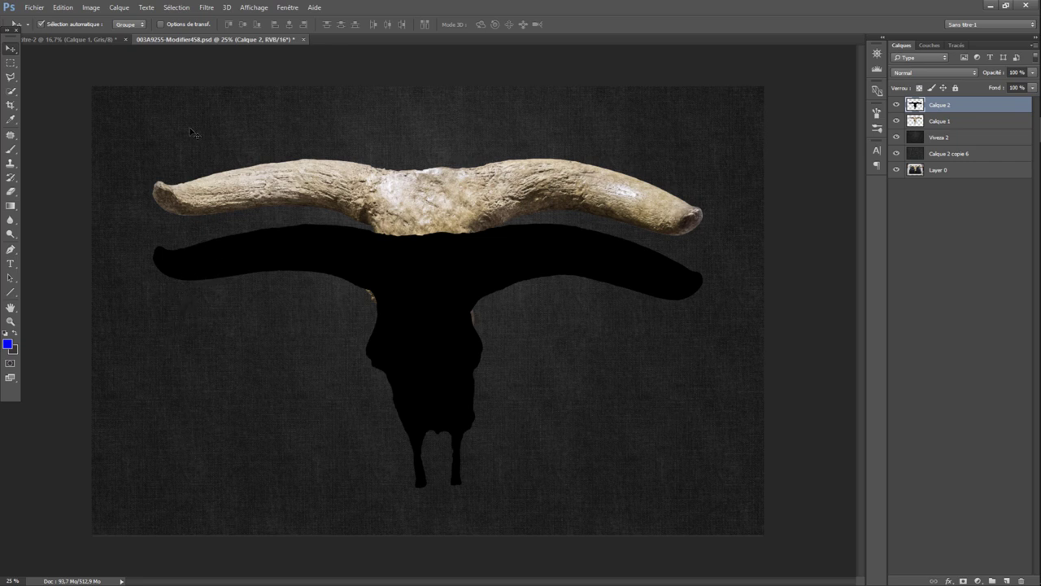
Step: Warp the black silhouette so its horns bend down and outward in an arc, then commit
click(66, 8)
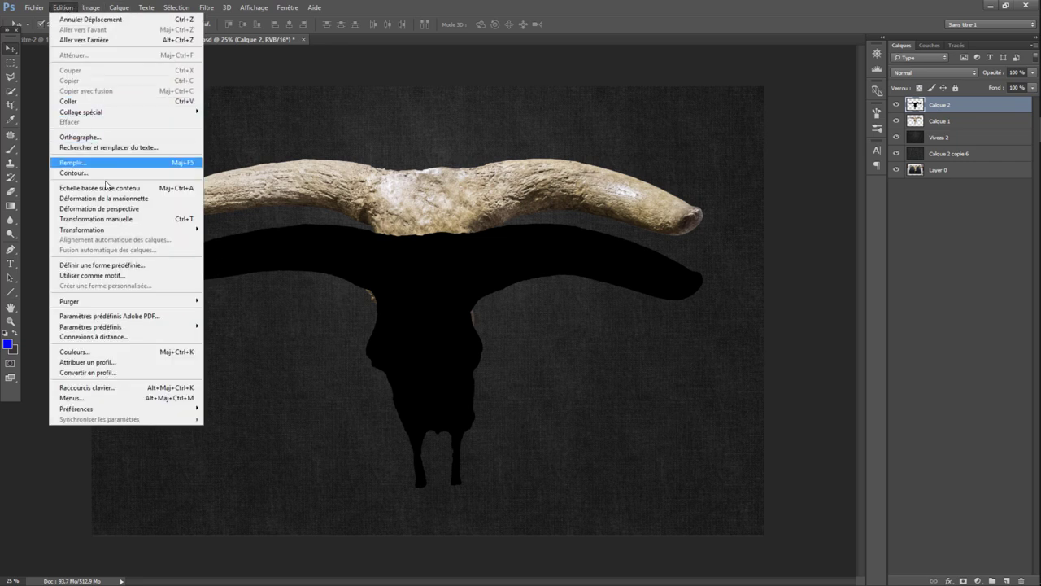
mouse_move(82, 229)
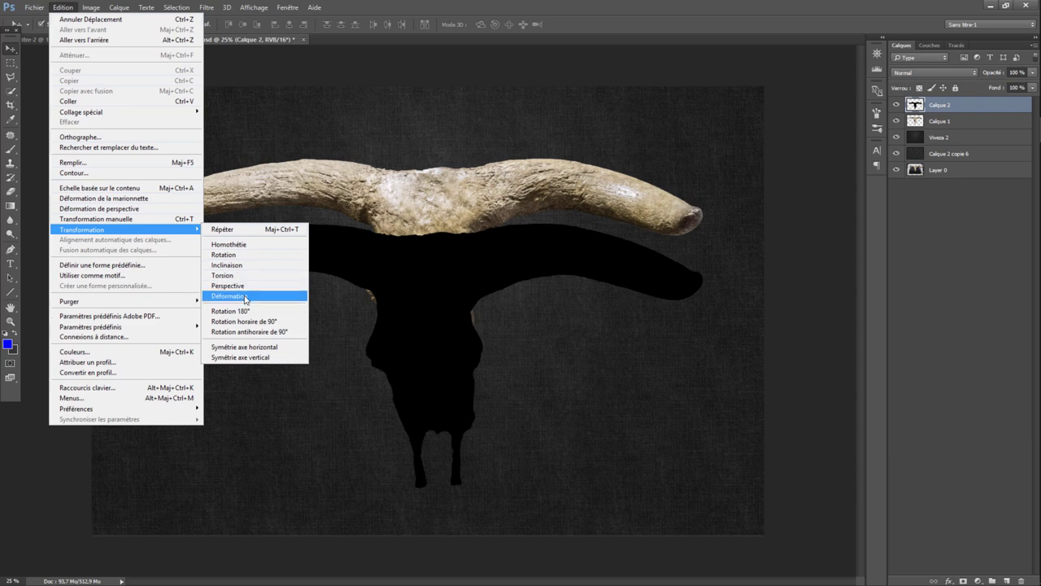
click(247, 296)
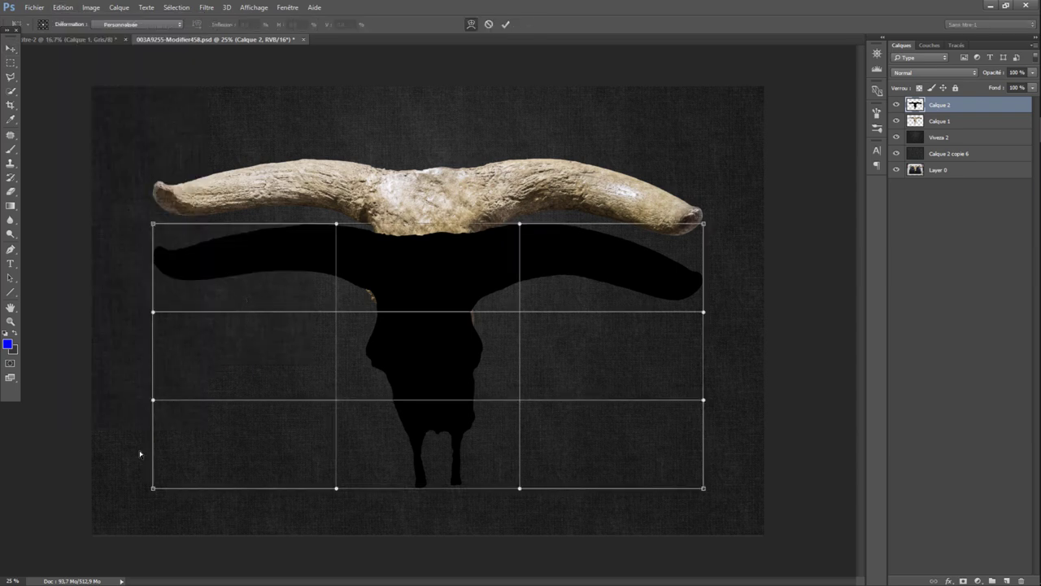
drag(158, 433, 152, 523)
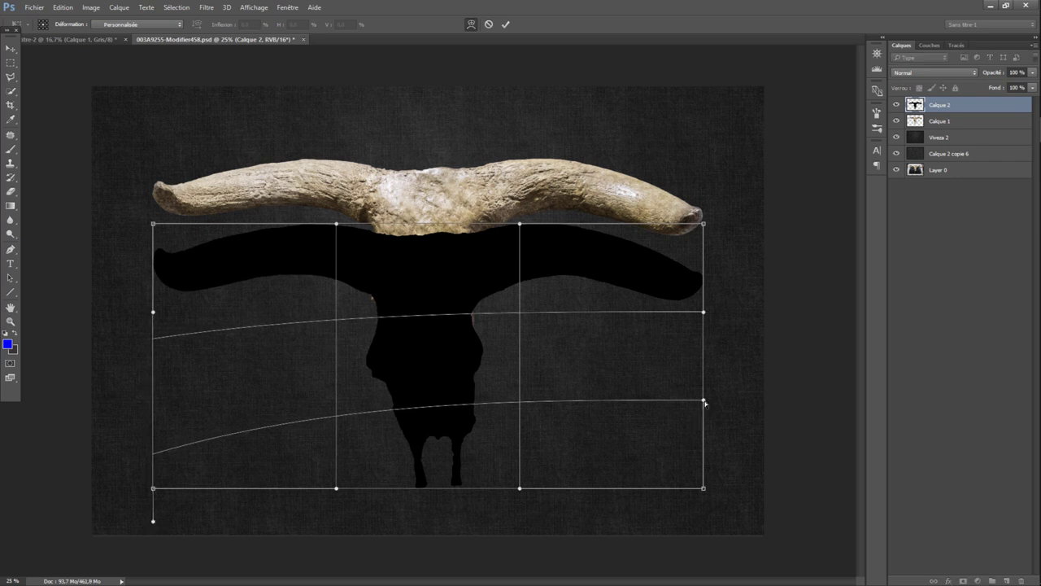
drag(704, 401, 705, 521)
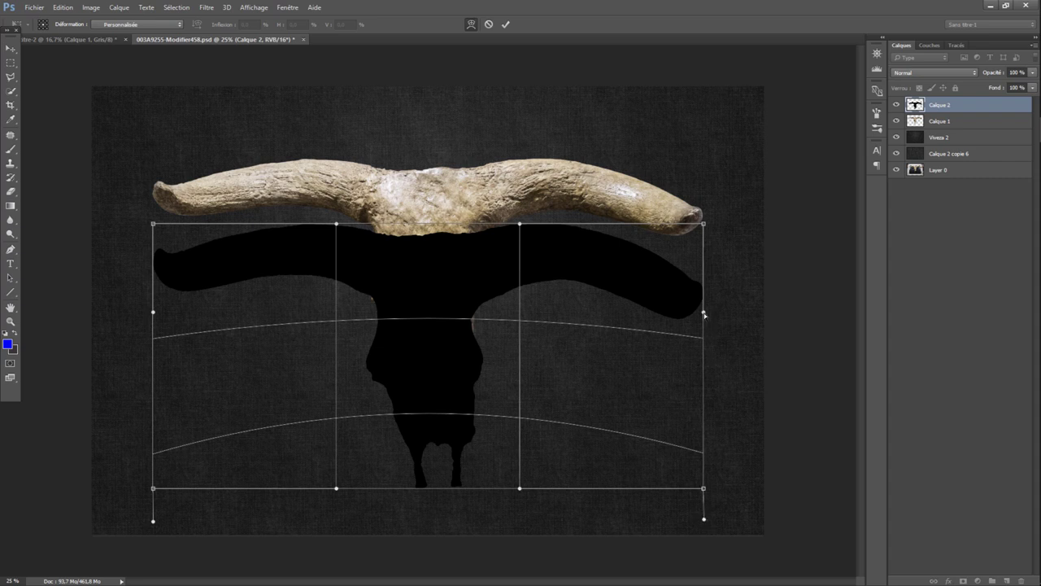
drag(705, 314, 705, 522)
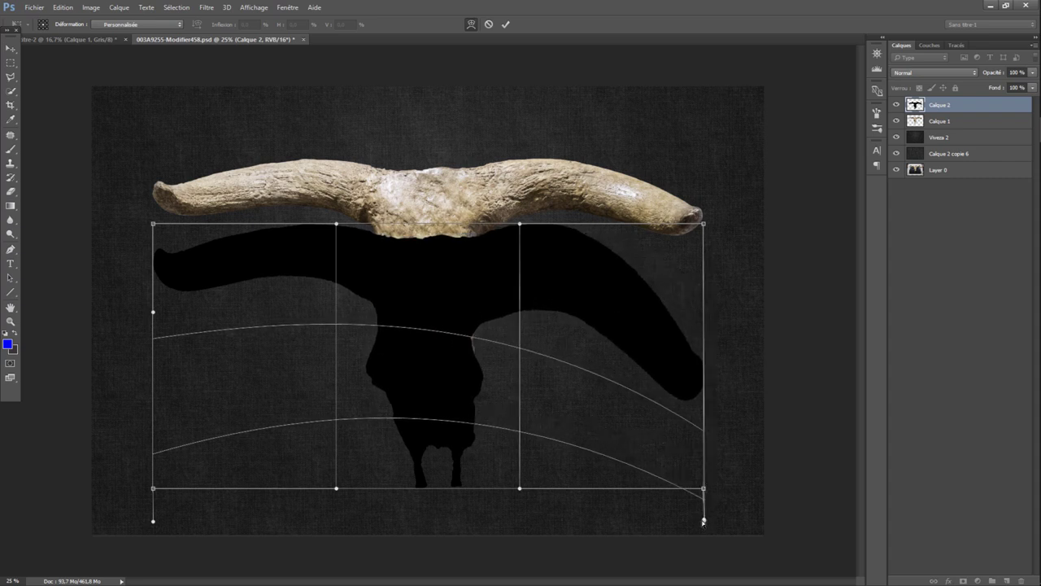
drag(155, 381, 153, 522)
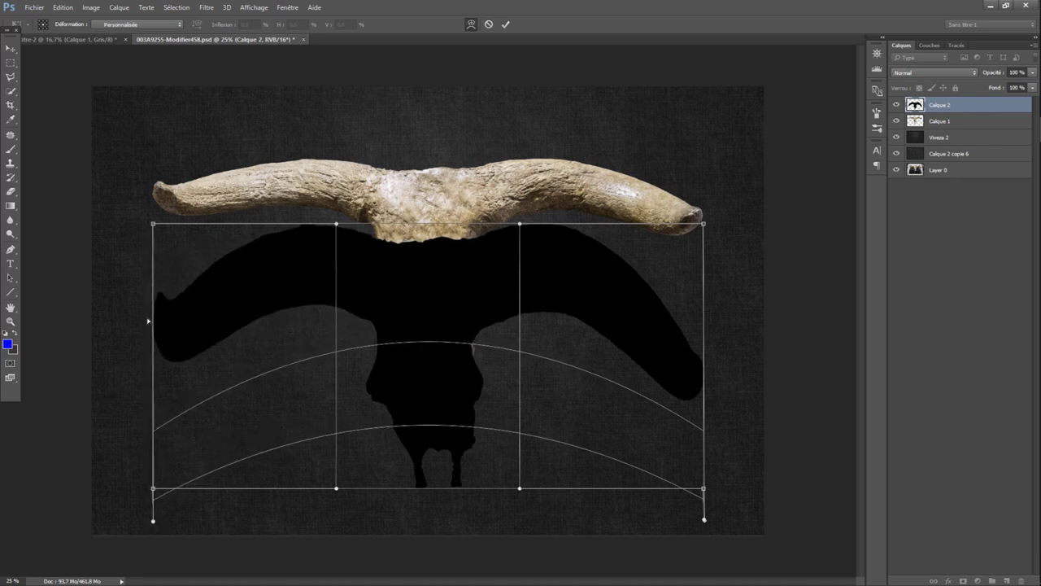
drag(154, 227, 128, 319)
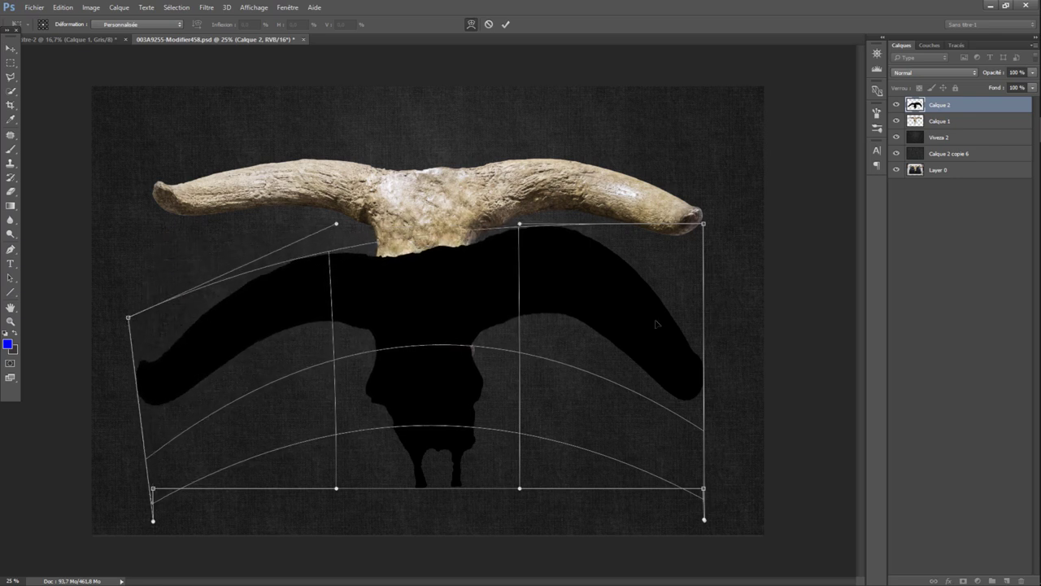
drag(705, 226, 751, 312)
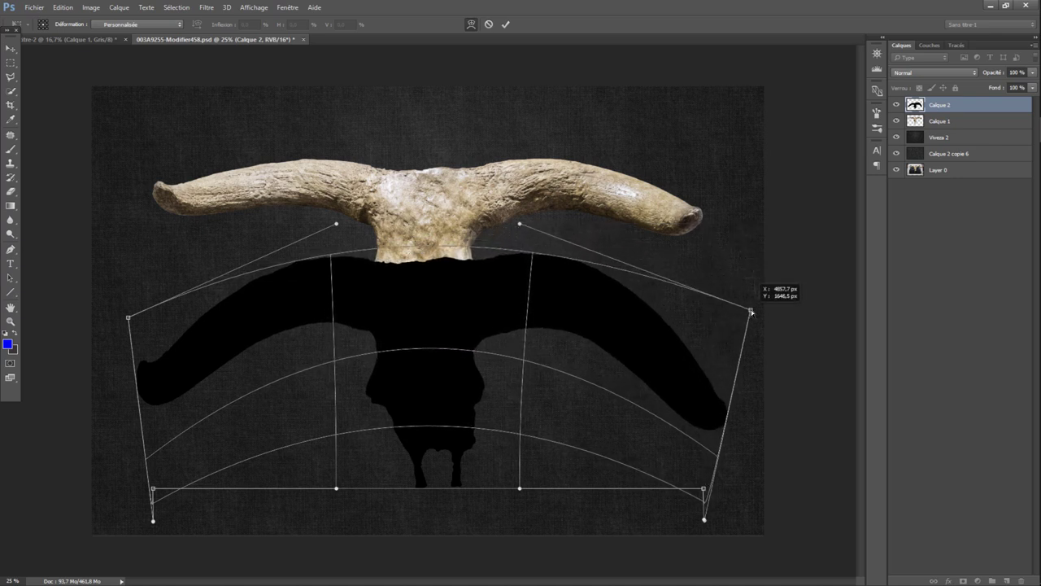
drag(534, 258, 528, 244)
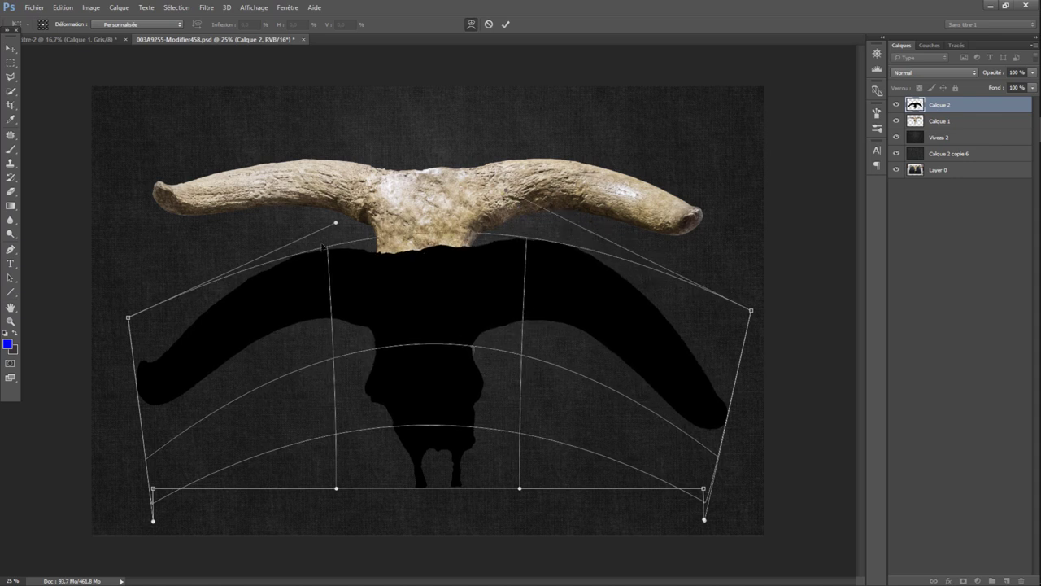
drag(331, 249, 336, 236)
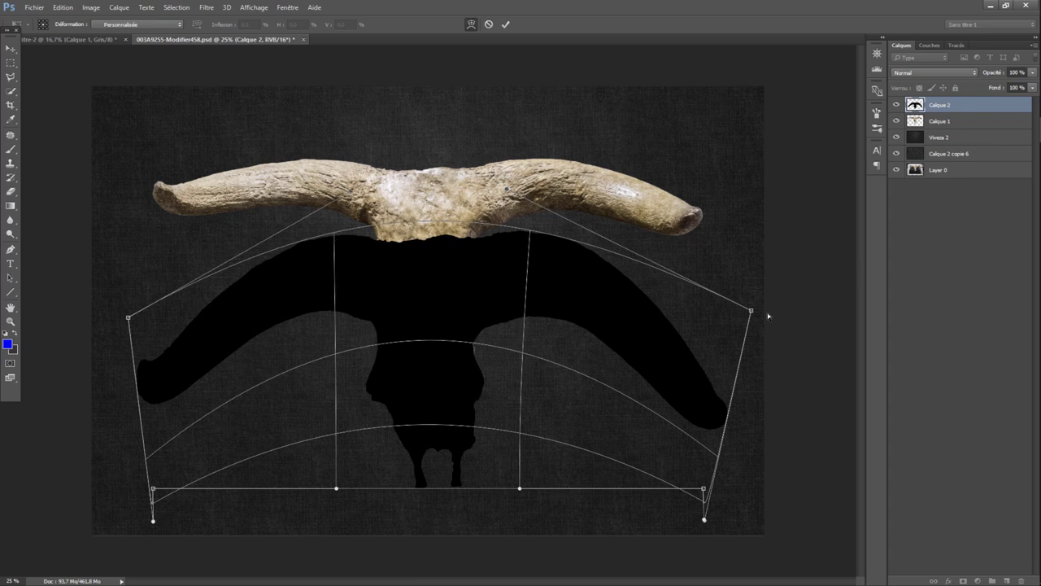
drag(752, 312, 750, 317)
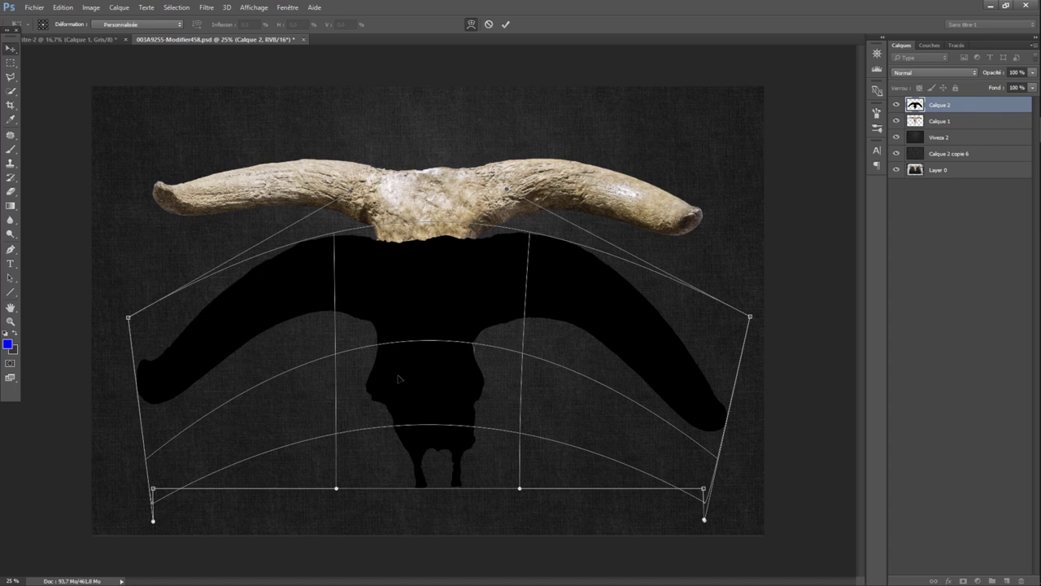
key(Return)
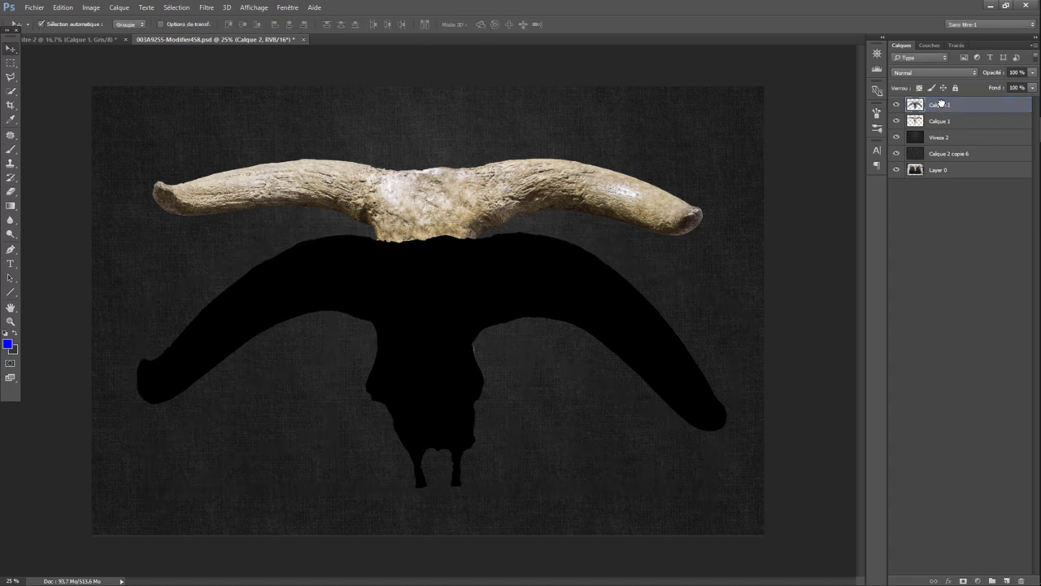
Step: Move skull layer Calque 1 above the shadow and nudge the shadow slightly right
drag(942, 104, 942, 127)
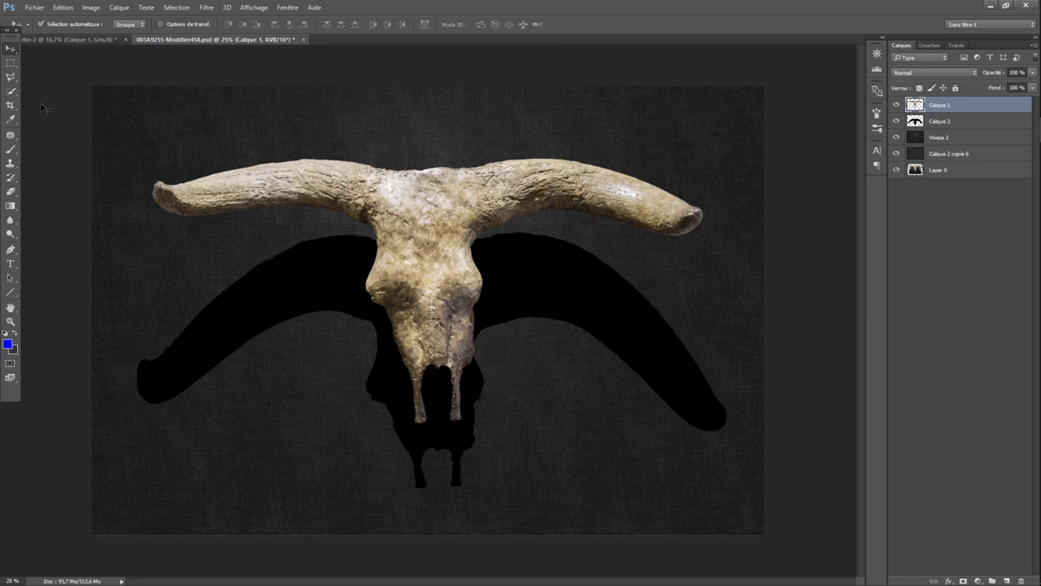
drag(502, 324, 510, 326)
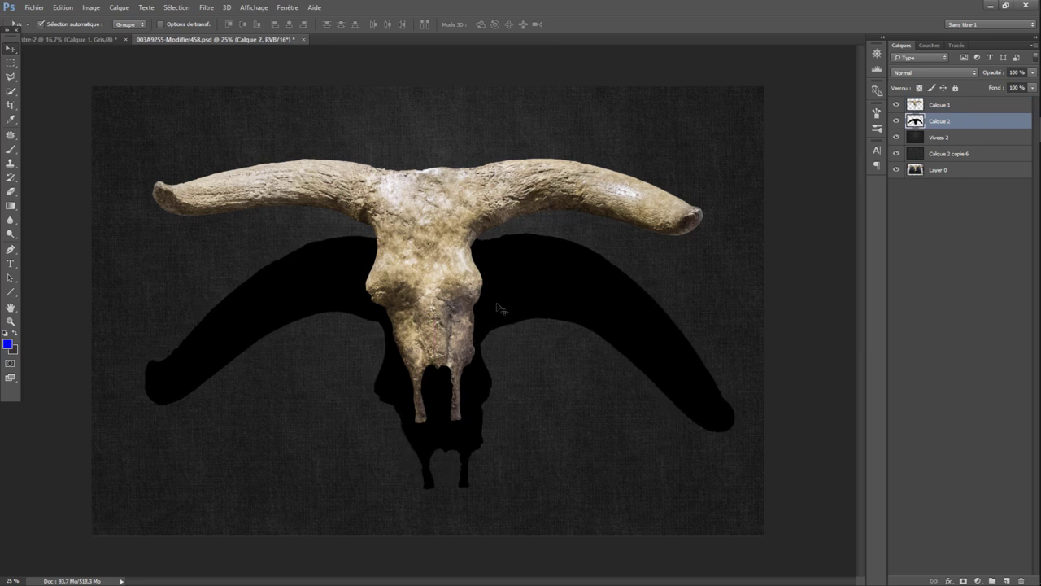
key(Left)
key(Right)
key(Left)
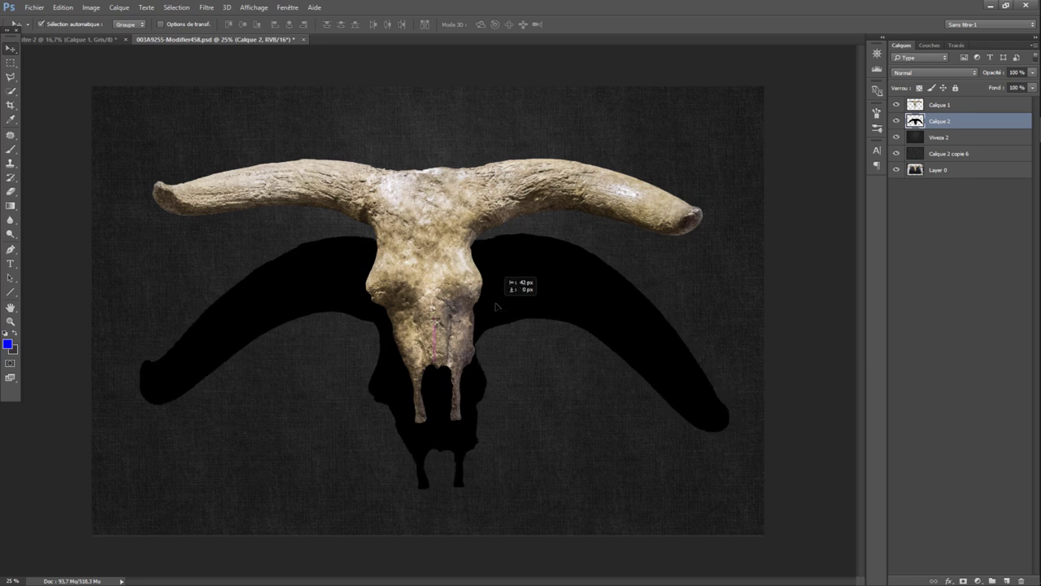
key(Right)
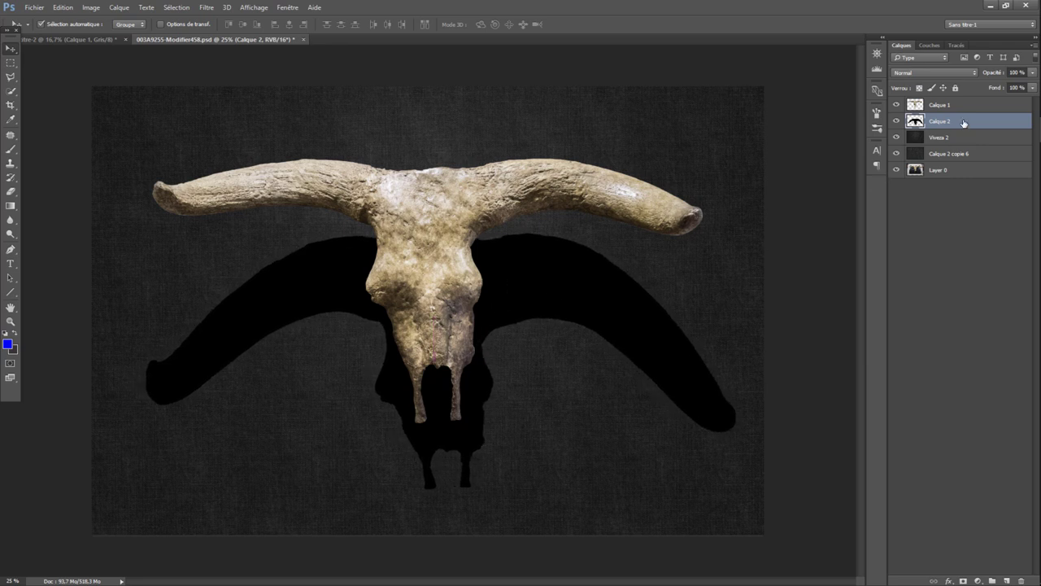
Step: Set the shadow layer Calque 2 to Incrustation blend mode at 56% opacity
click(959, 73)
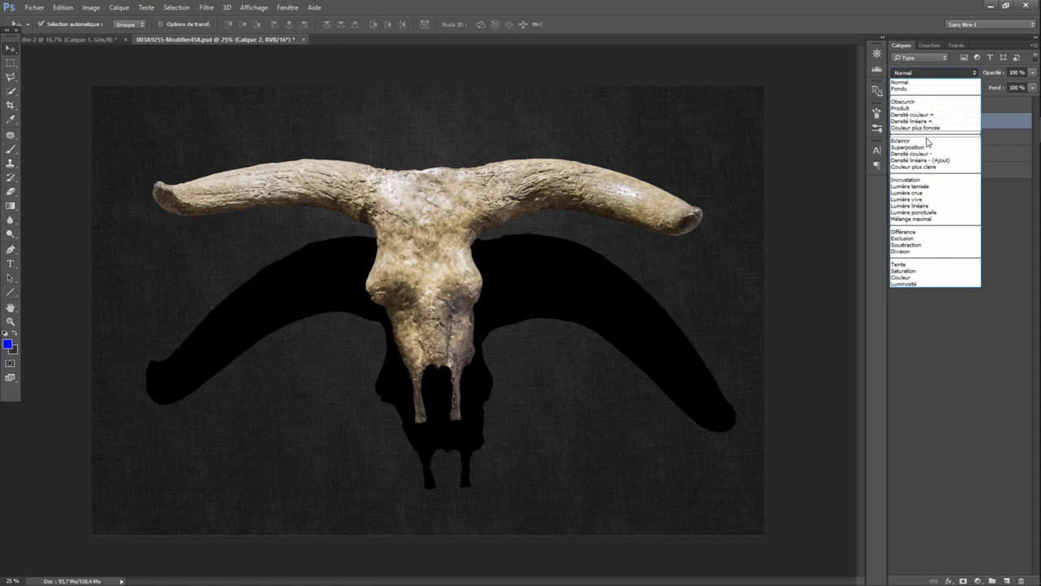
click(926, 180)
click(1034, 73)
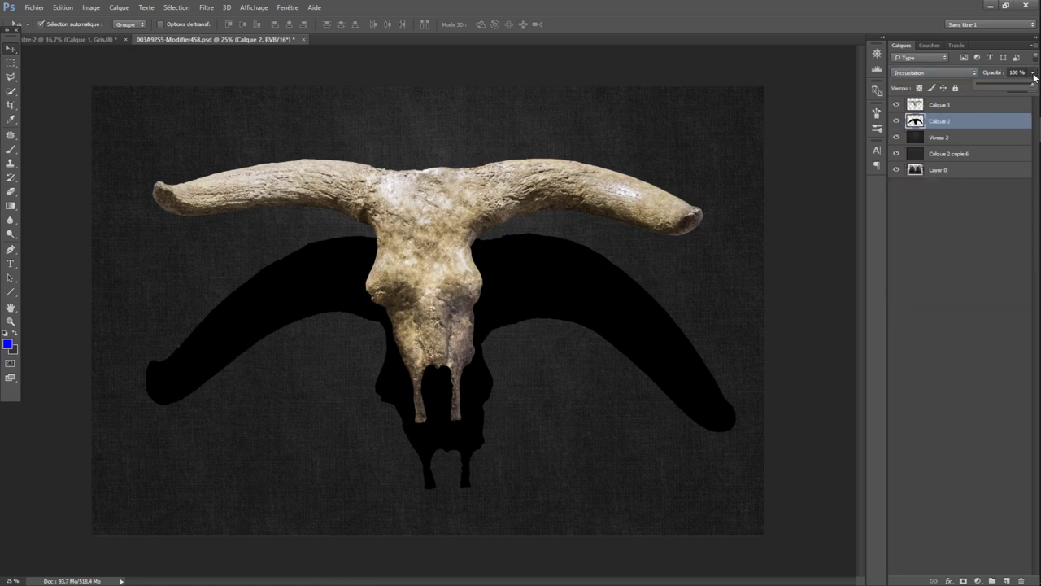
mouse_move(1030, 84)
mouse_down()
mouse_move(978, 86)
mouse_move(1036, 91)
mouse_move(1013, 89)
mouse_up()
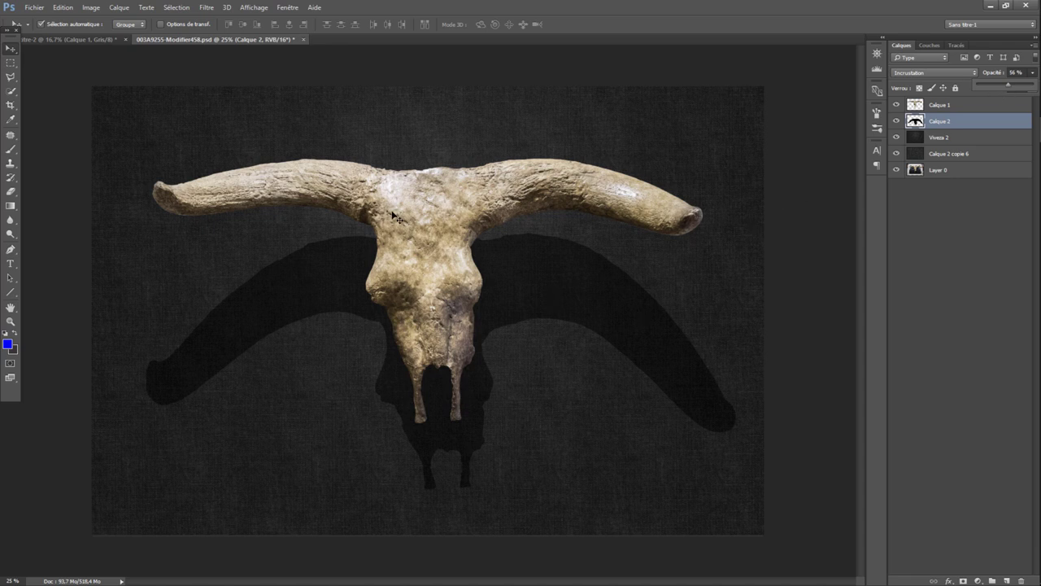
click(207, 10)
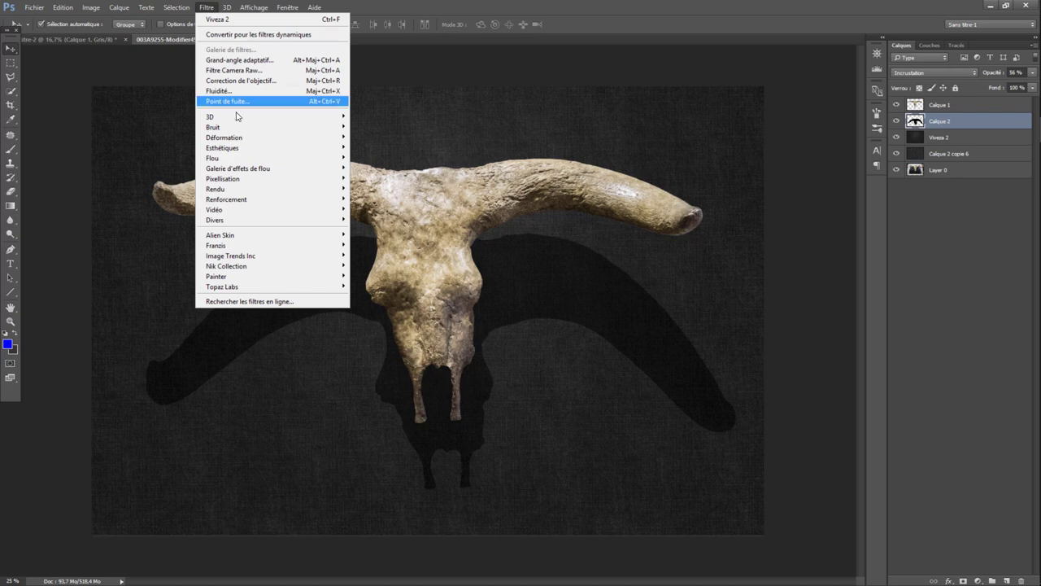
mouse_move(213, 158)
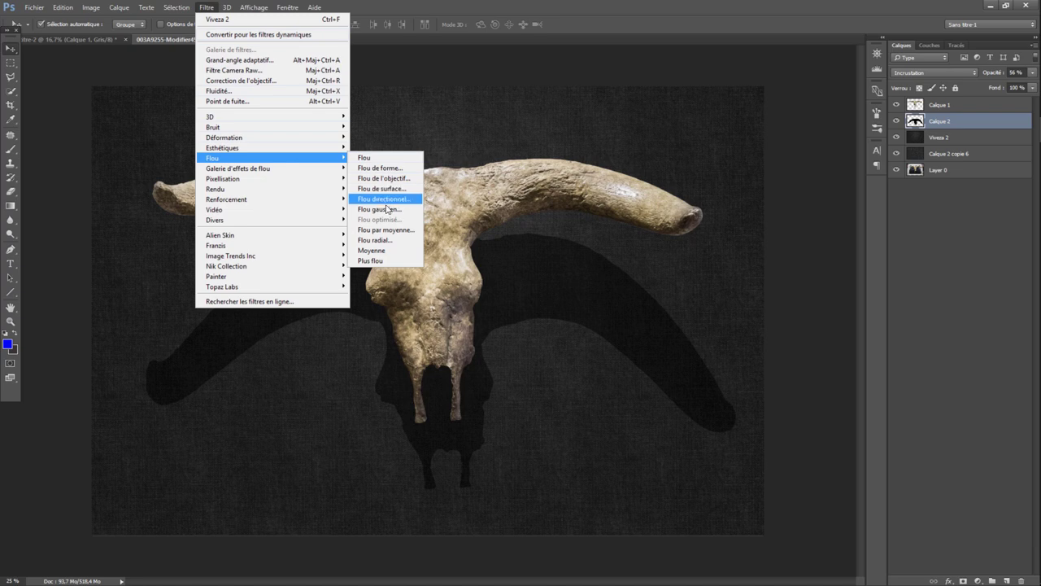
Step: Gaussian-blur the shadow layer Calque 2 and attach a blank white layer mask
click(381, 209)
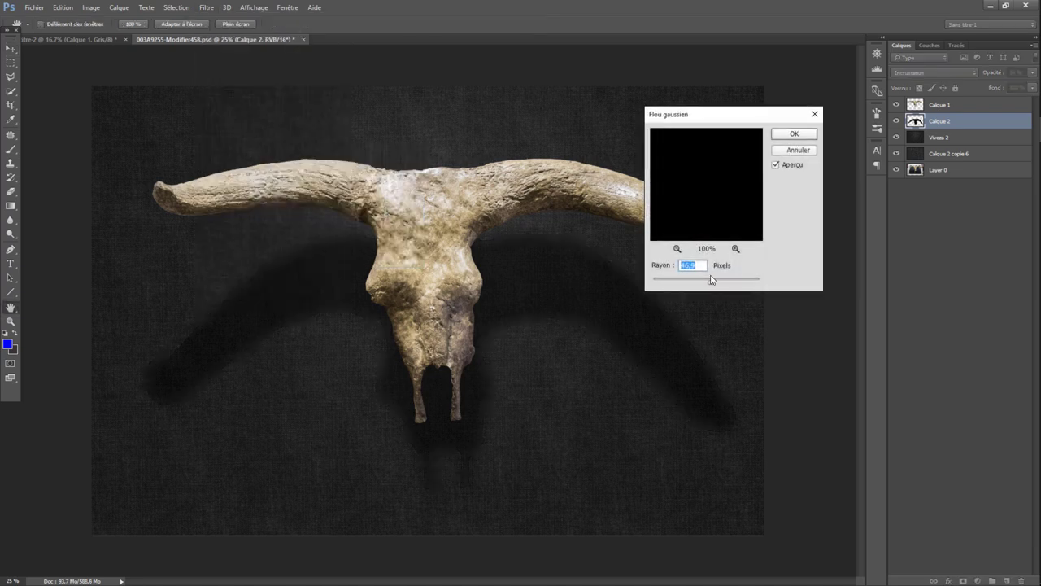
mouse_move(711, 279)
mouse_down()
mouse_move(661, 283)
mouse_move(702, 286)
mouse_up()
click(794, 135)
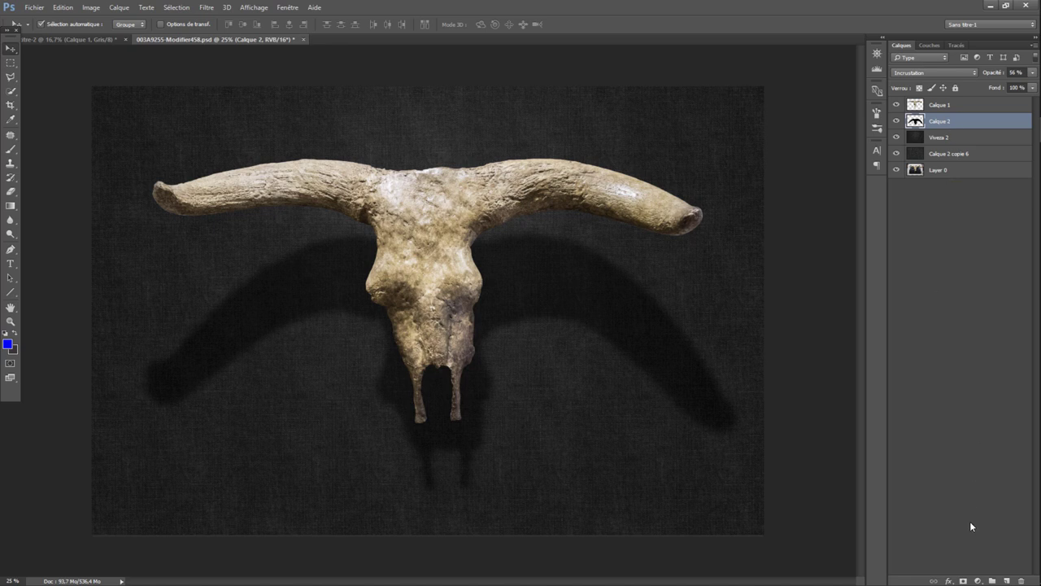
click(964, 580)
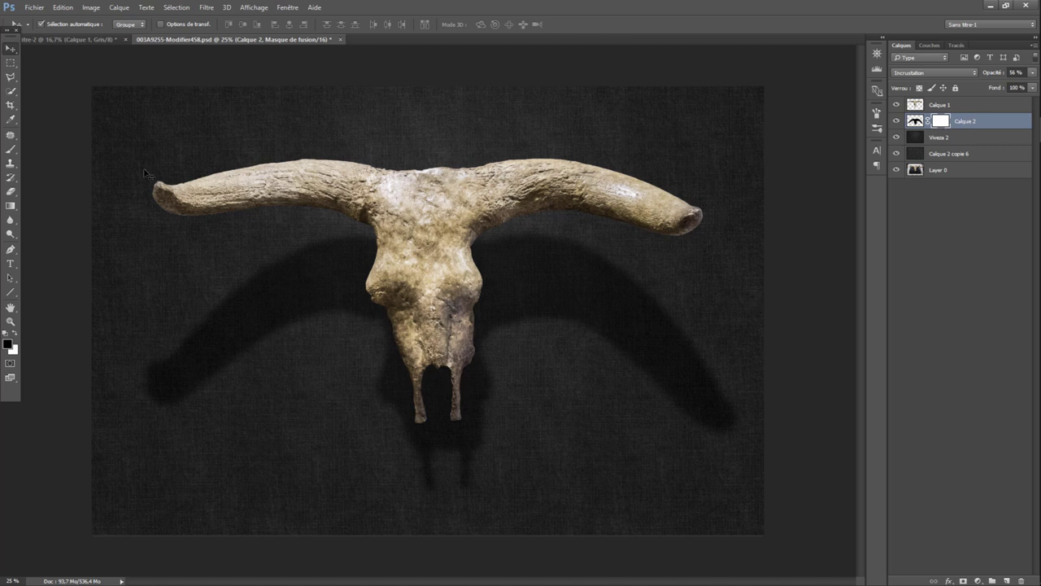
Step: Try a black-to-white gradient fade on Calque 2's mask, then undo it
click(11, 207)
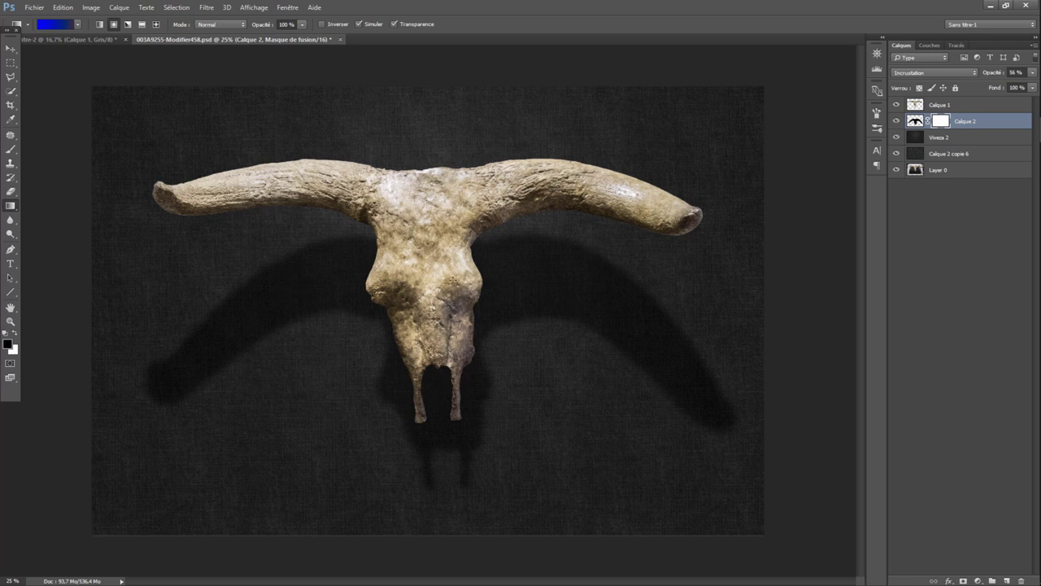
click(942, 120)
drag(431, 213, 432, 215)
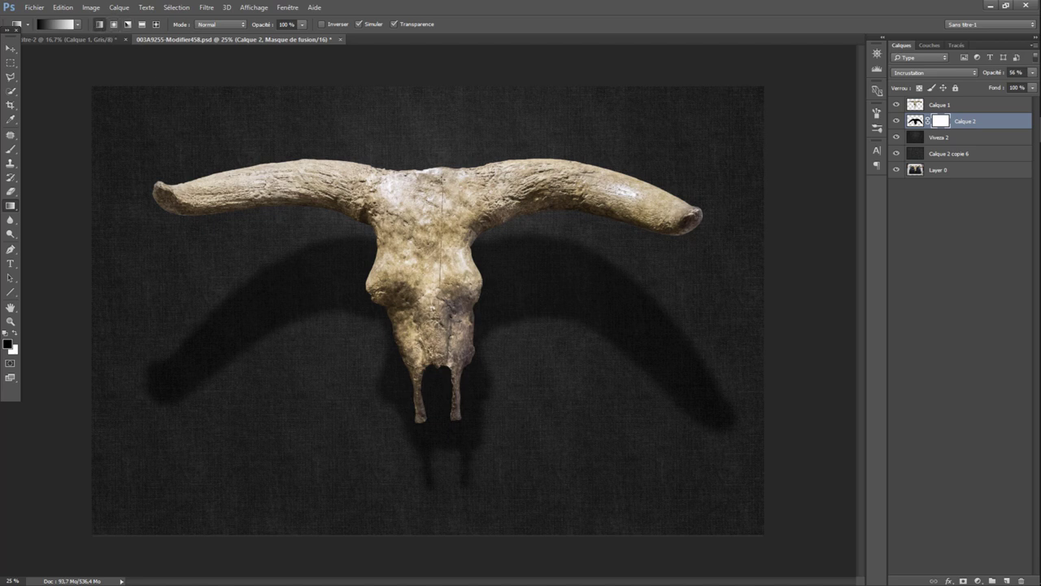
drag(443, 289, 439, 175)
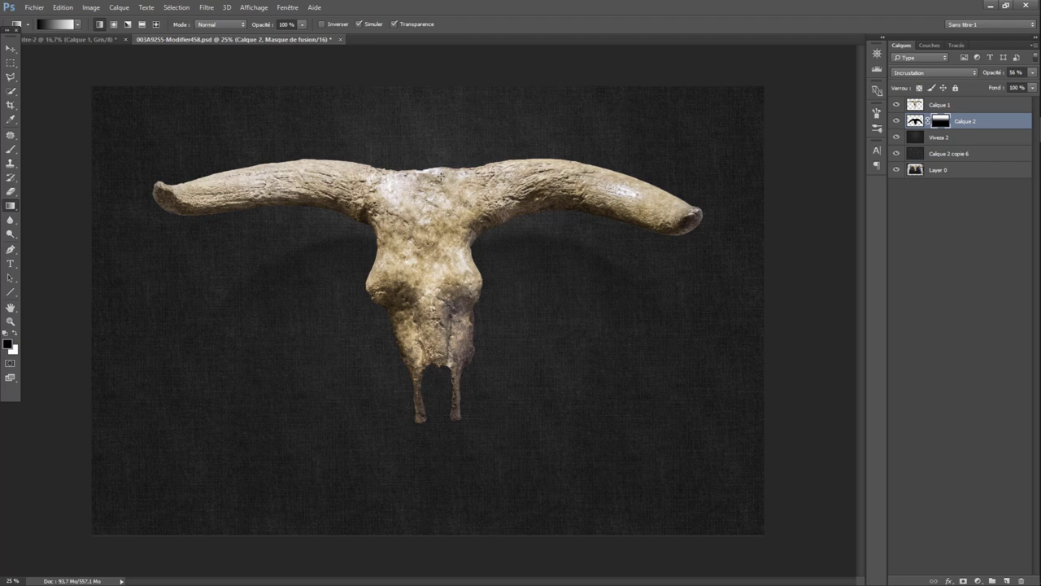
key(ctrl+z)
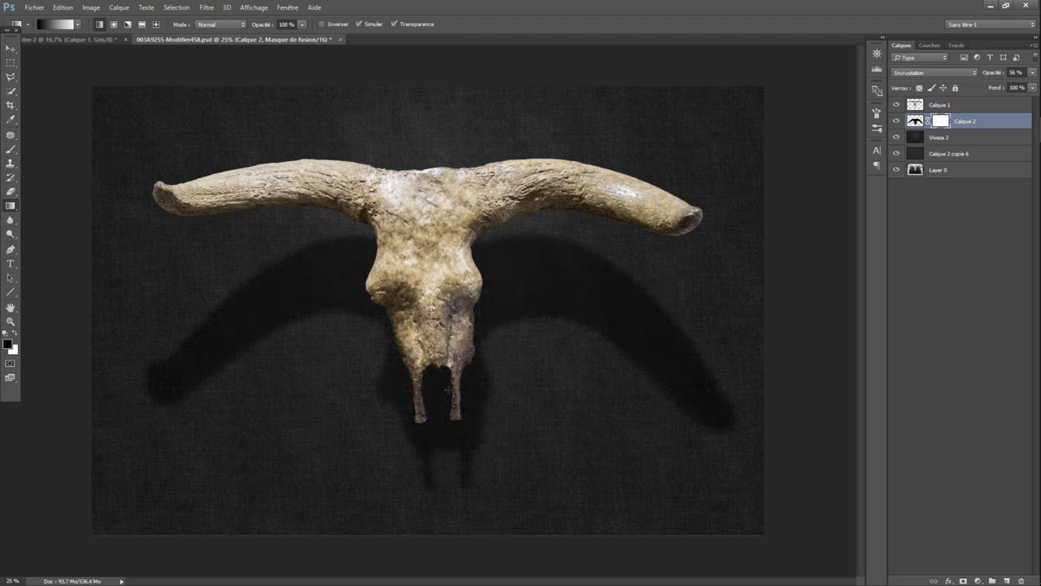
Step: Set the background colour to mid grey #808080 and fade the shadow with a bottom-up gradient
click(13, 350)
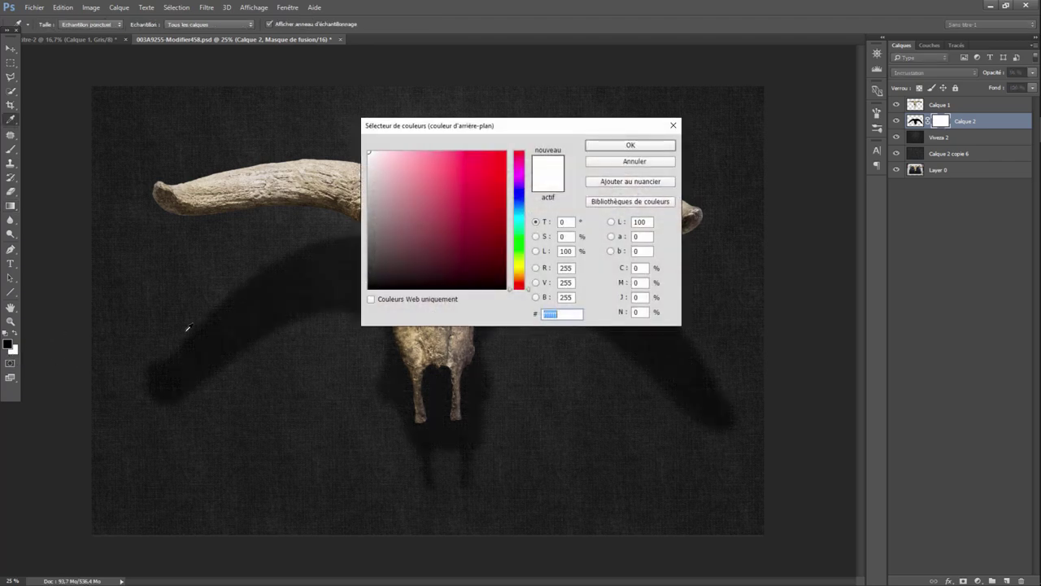
drag(370, 244, 356, 220)
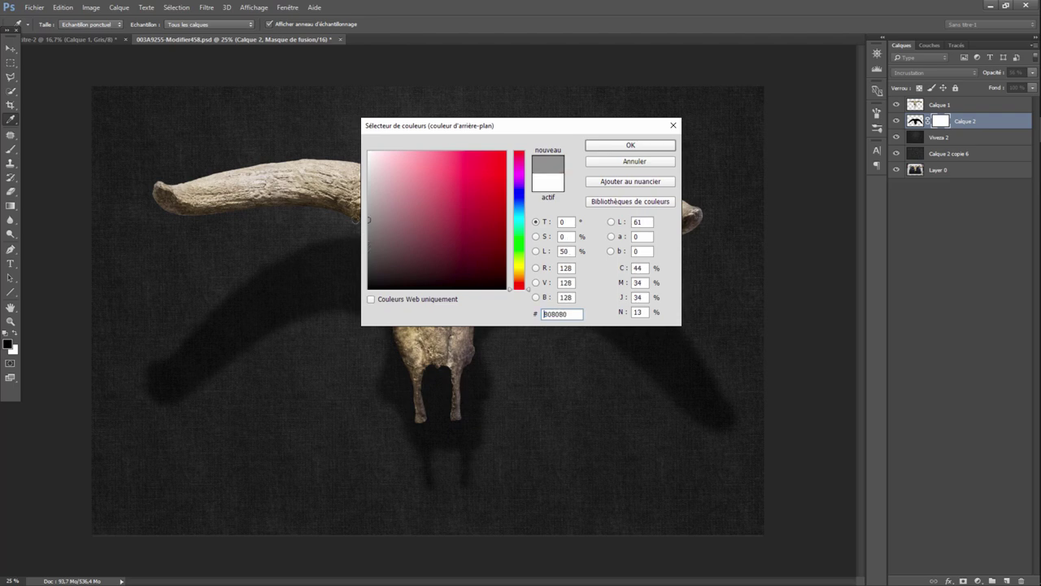
click(617, 147)
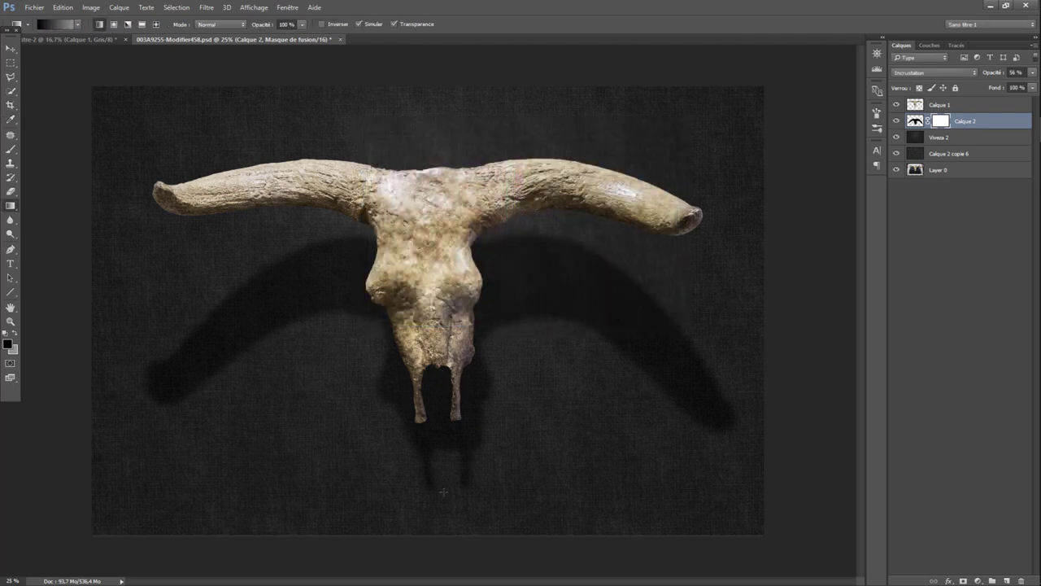
drag(440, 494, 437, 271)
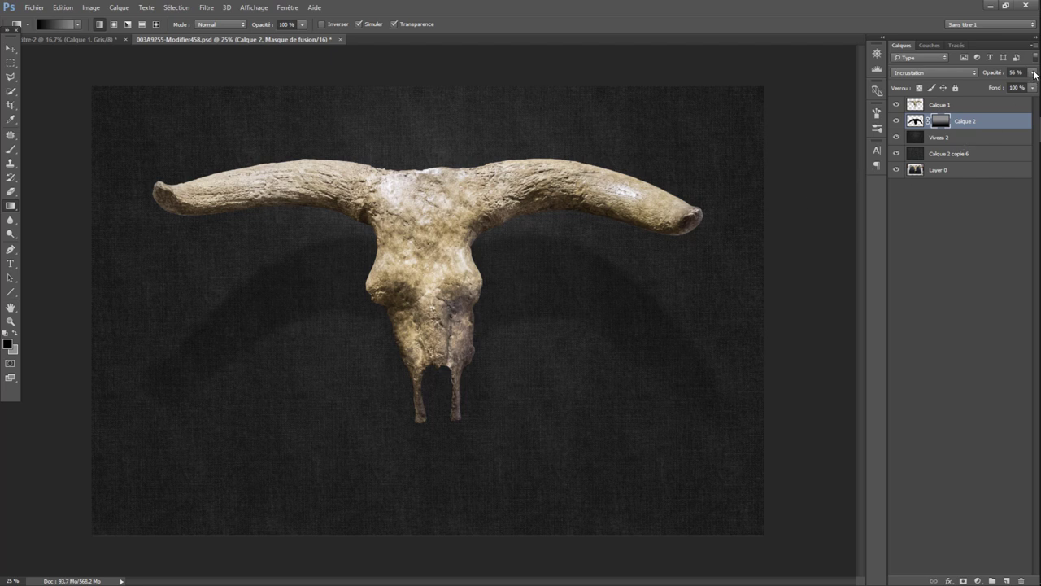
Step: Raise Calque 2's opacity to 80% and make grey the painting colour
drag(1036, 74, 1025, 88)
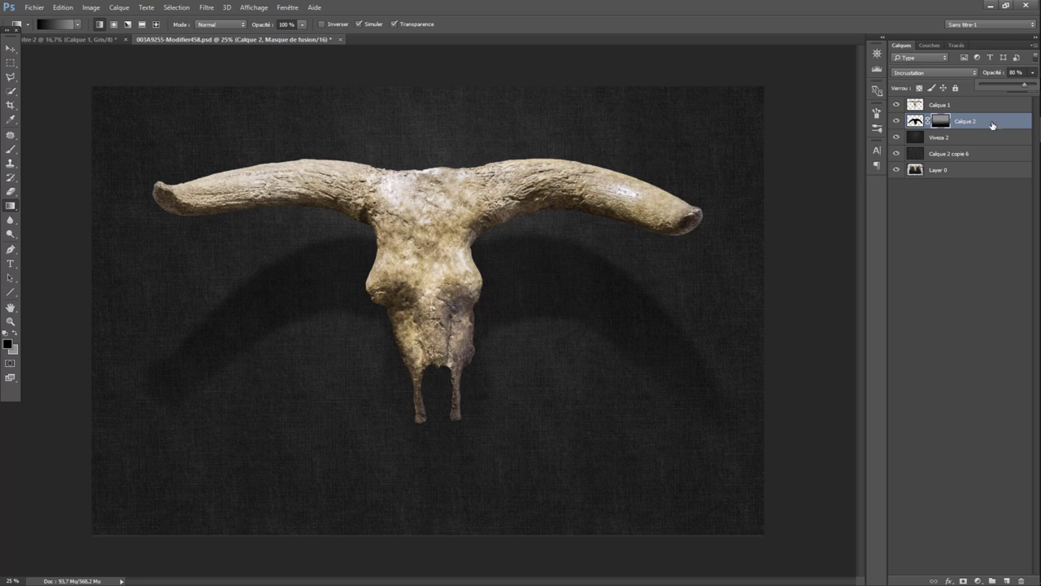
click(940, 124)
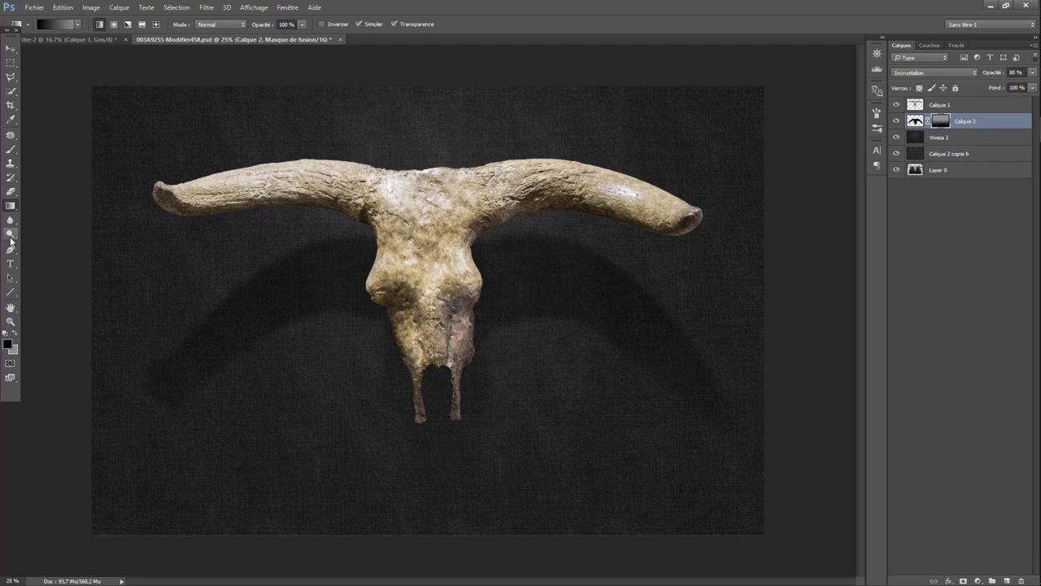
click(14, 350)
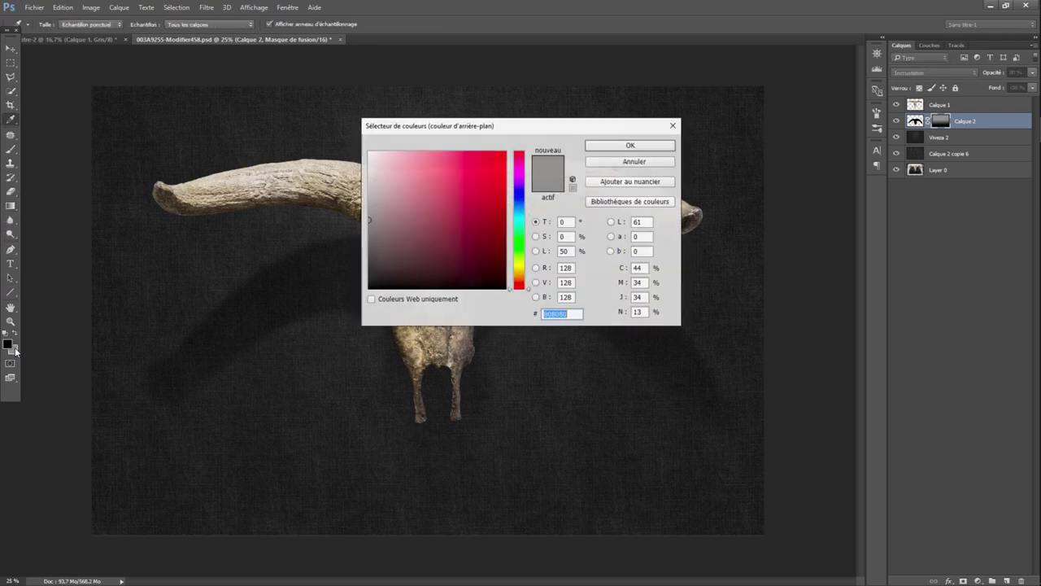
click(635, 162)
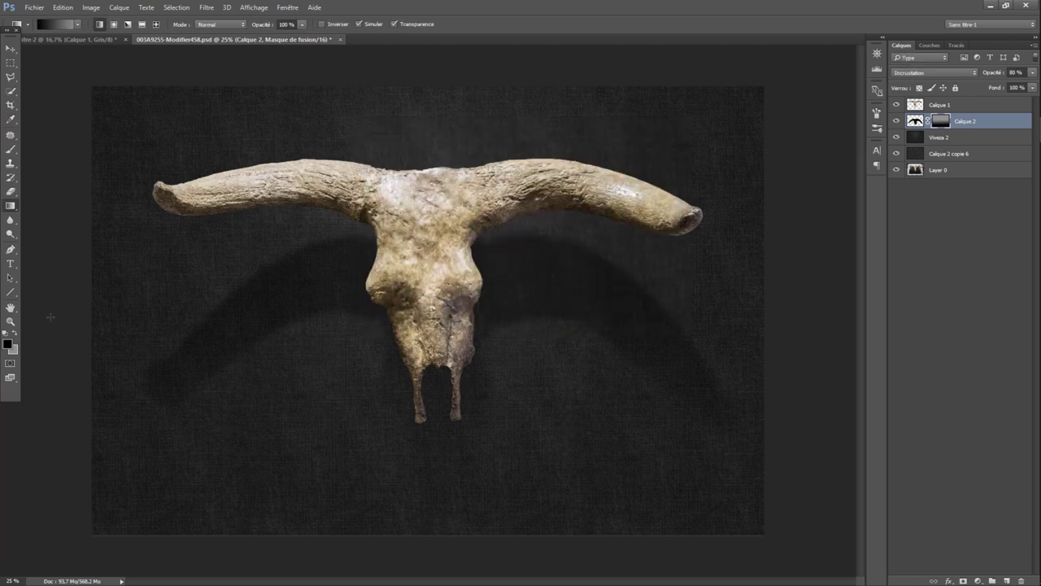
click(15, 332)
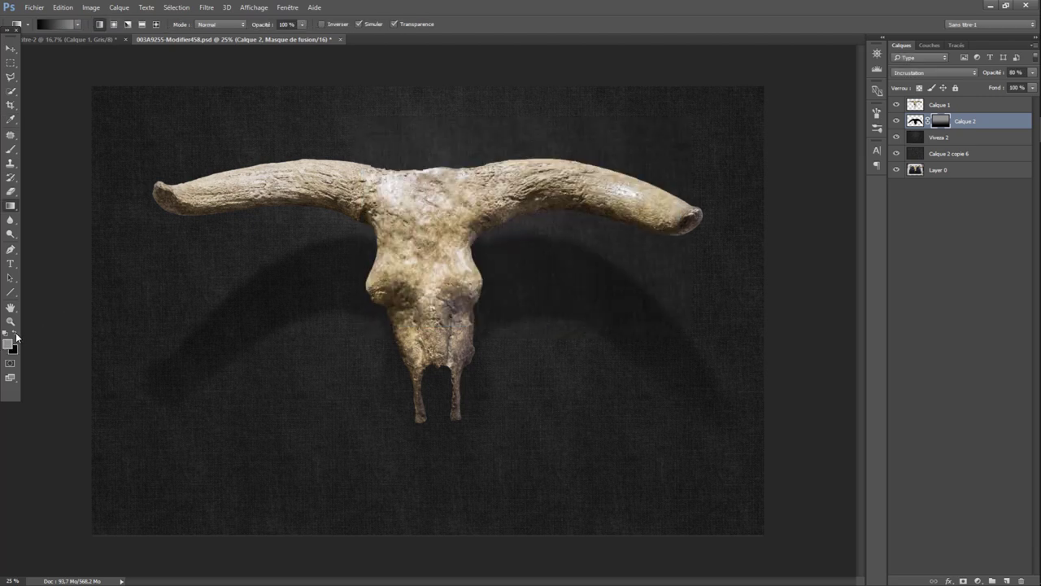
Step: With an enlarged brush, paint the shadow back beneath and between the teeth, then close the document
click(11, 150)
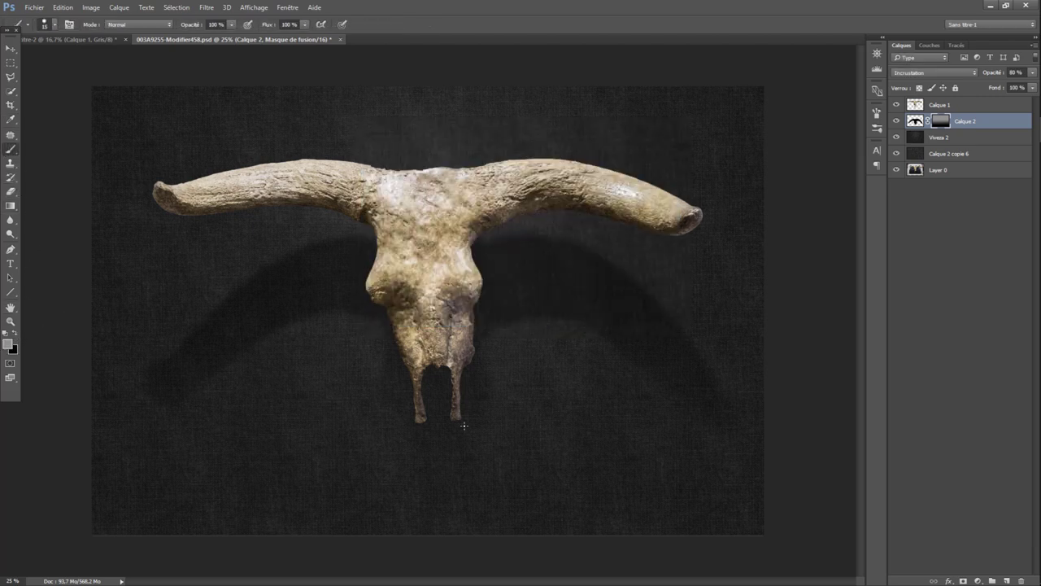
click(54, 24)
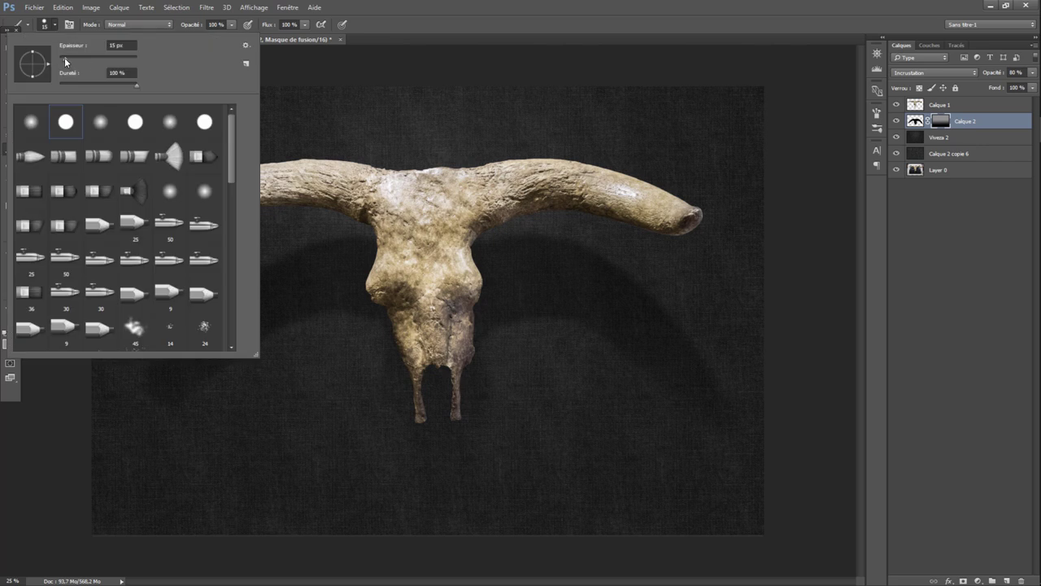
drag(65, 59, 79, 59)
key(Return)
mouse_move(431, 407)
mouse_down()
mouse_move(419, 447)
mouse_move(432, 407)
mouse_move(463, 395)
mouse_move(467, 479)
mouse_move(475, 334)
mouse_up()
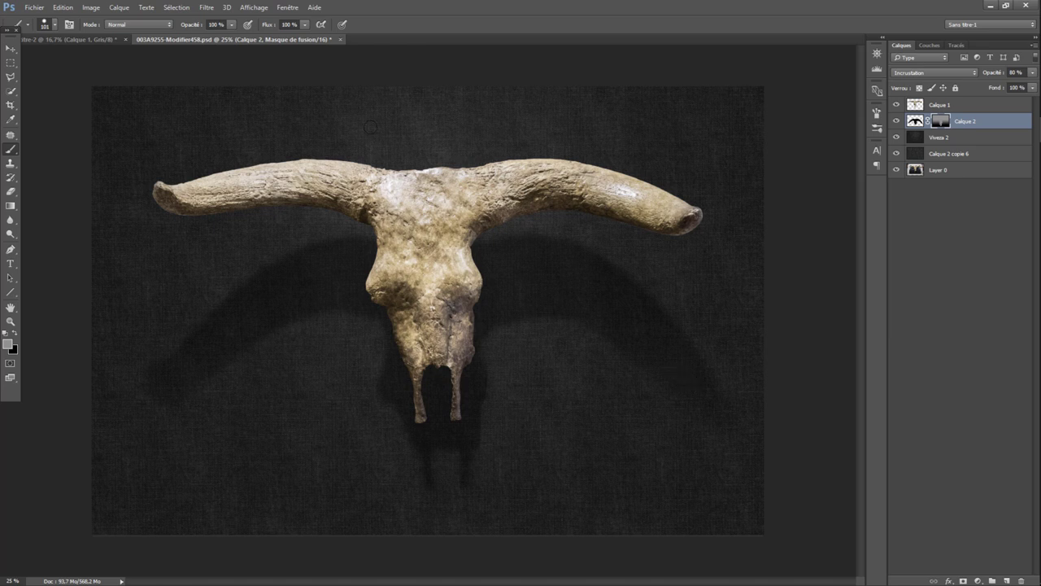
click(341, 39)
Step: Save the Photoshop edits and give the Lightroom photo a −66 post-crop vignette
click(466, 228)
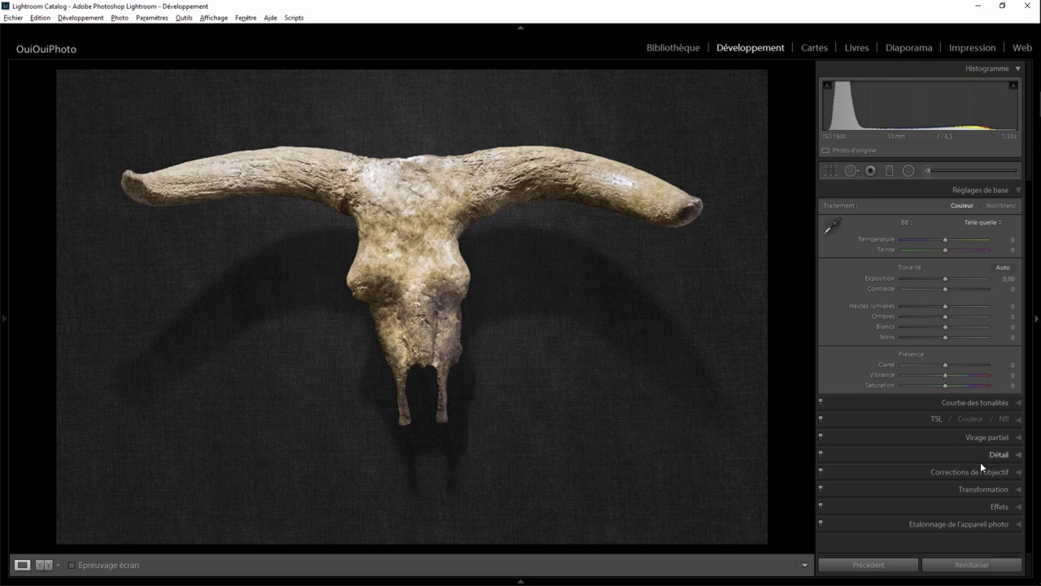
click(1020, 506)
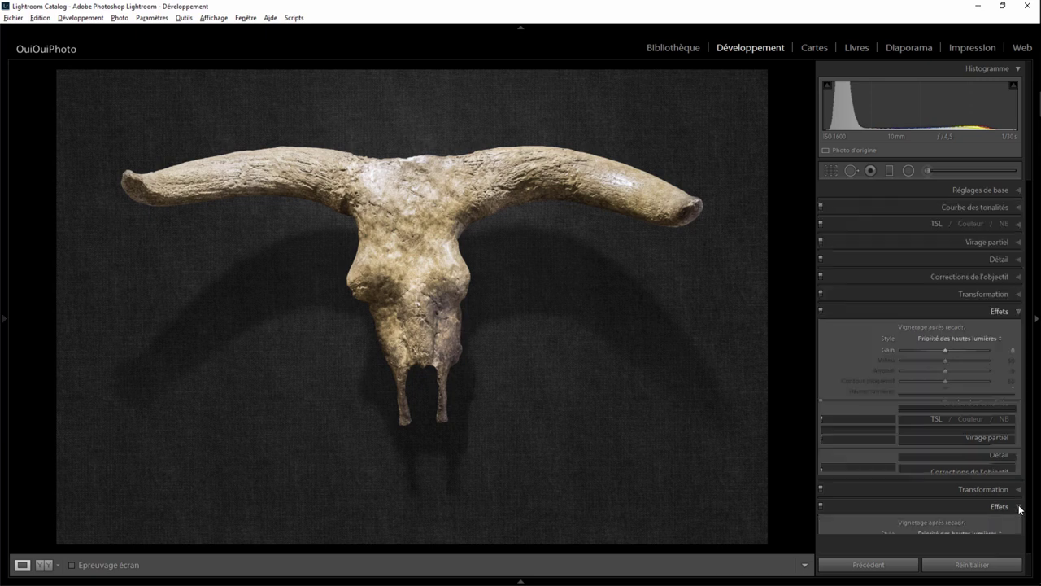
drag(949, 349, 917, 346)
Step: Straighten the photo to a 0,7 angle, adjust the crop frame, and apply the crop
click(830, 171)
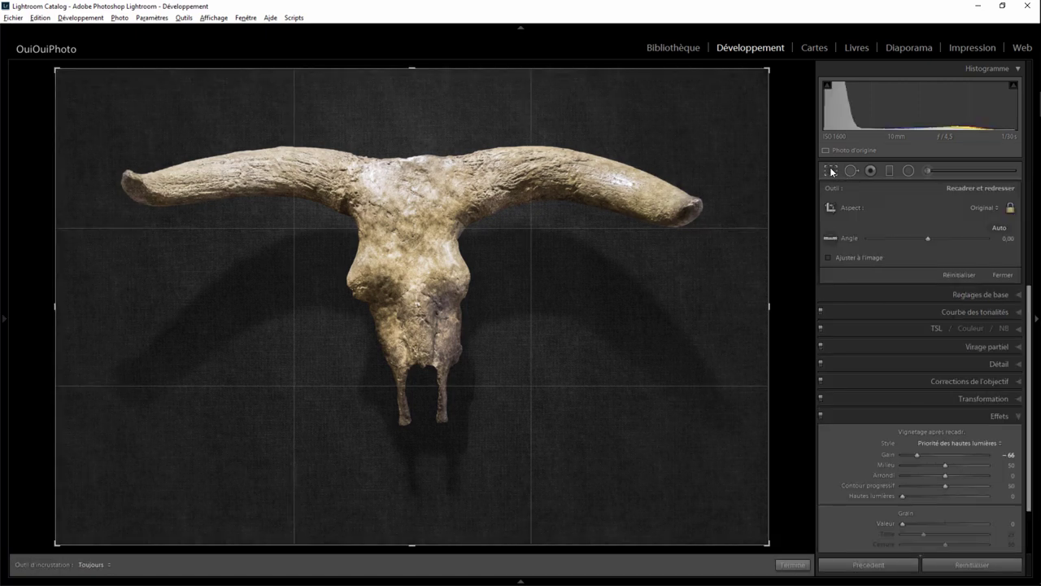
click(1007, 238)
text(0,7)
key(Return)
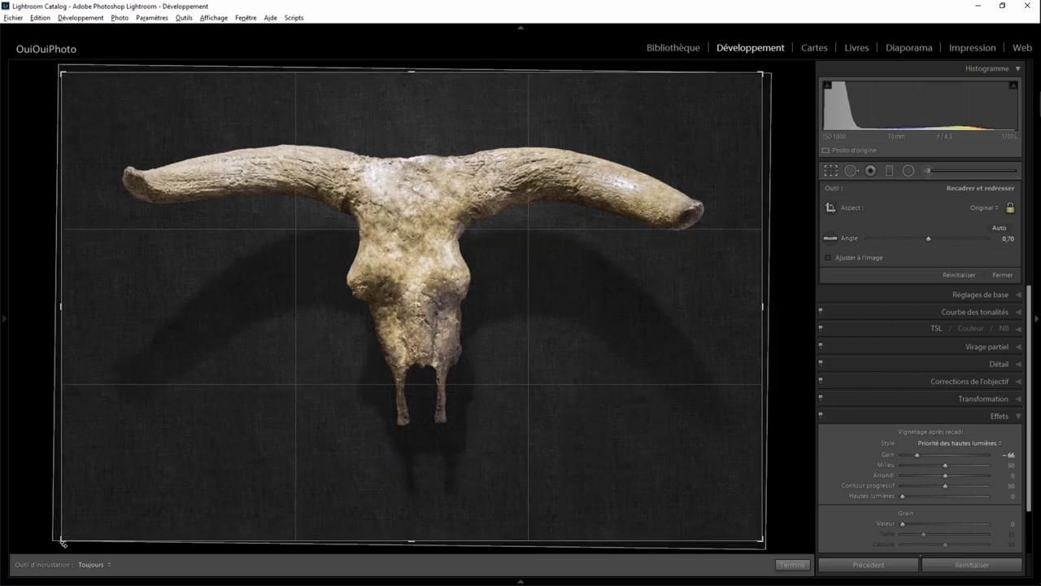
drag(62, 539, 66, 529)
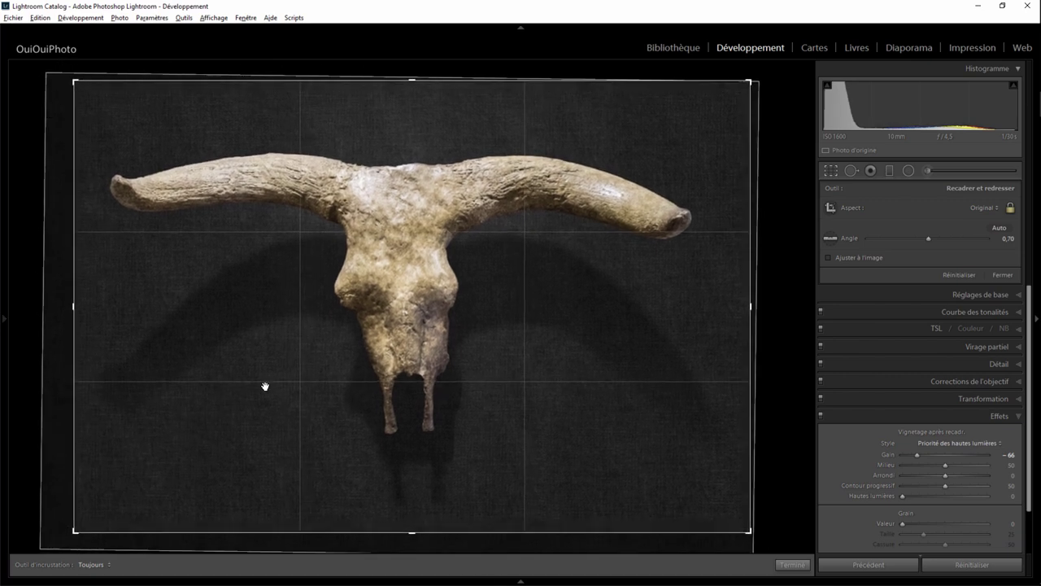
drag(408, 301, 418, 306)
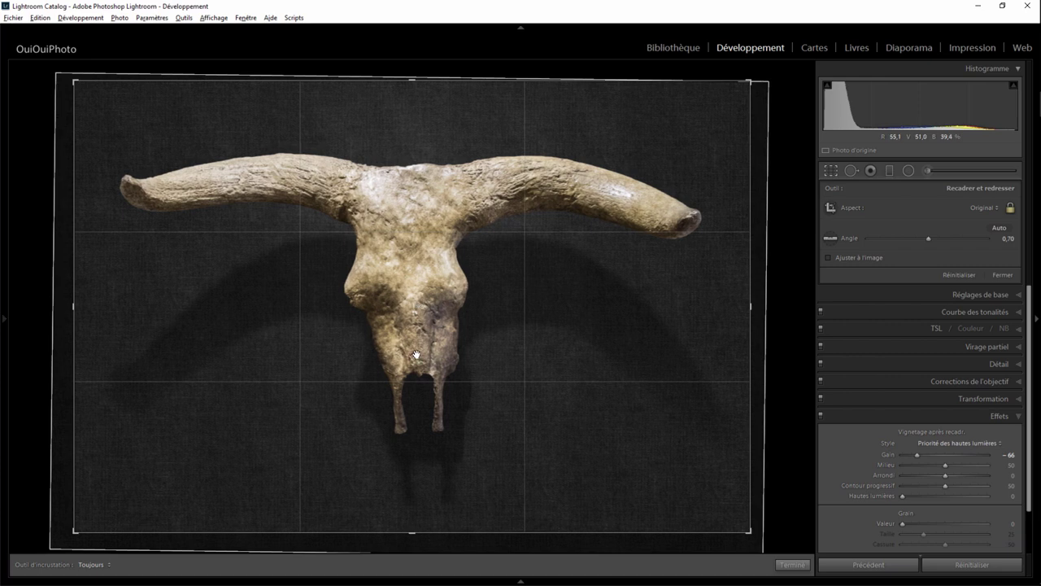
click(792, 565)
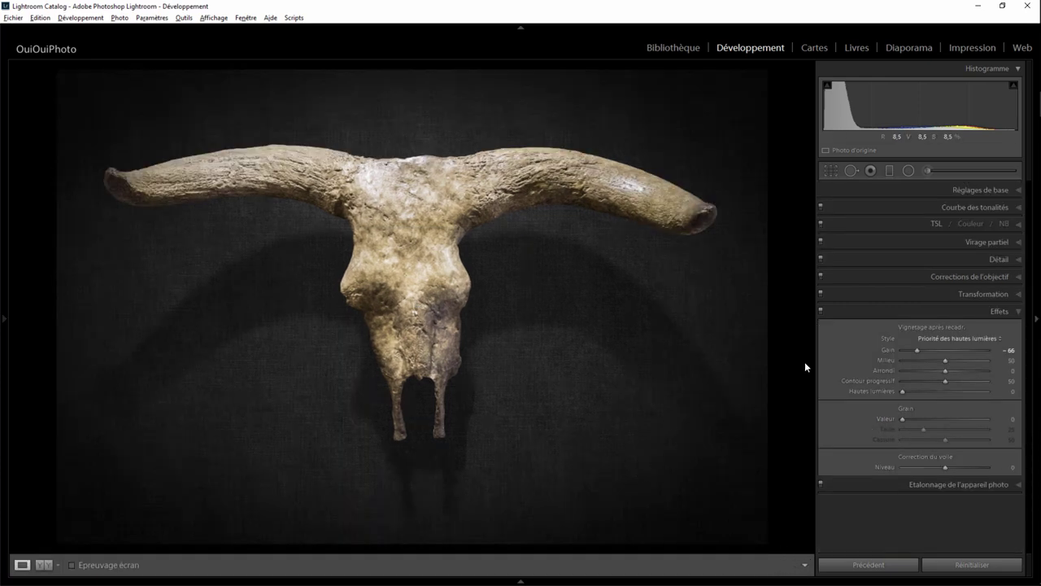
Step: Set Clarté to +21 in Réglages de base and show the filmstrip
click(1019, 189)
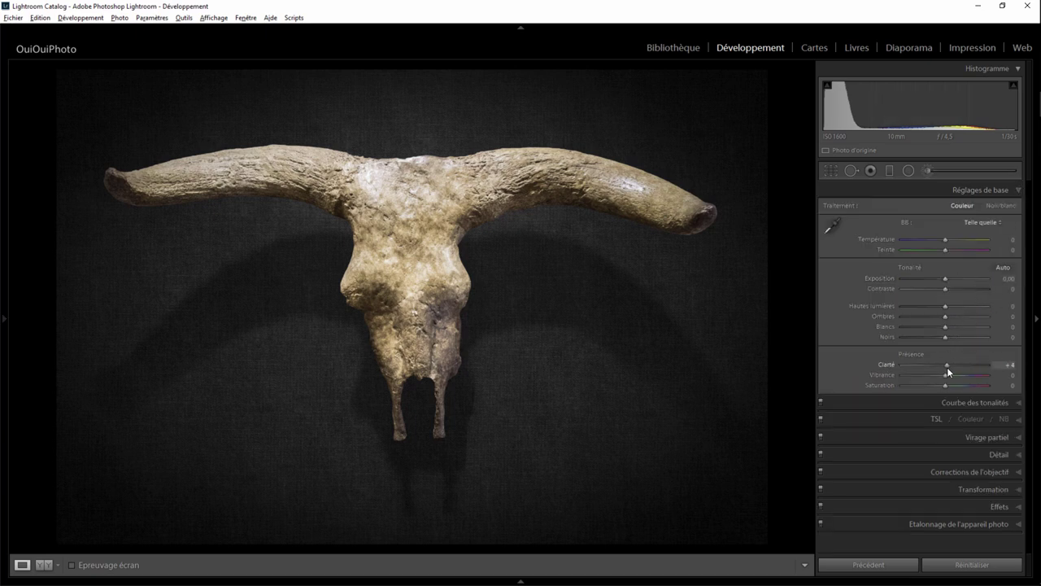
drag(947, 367, 951, 366)
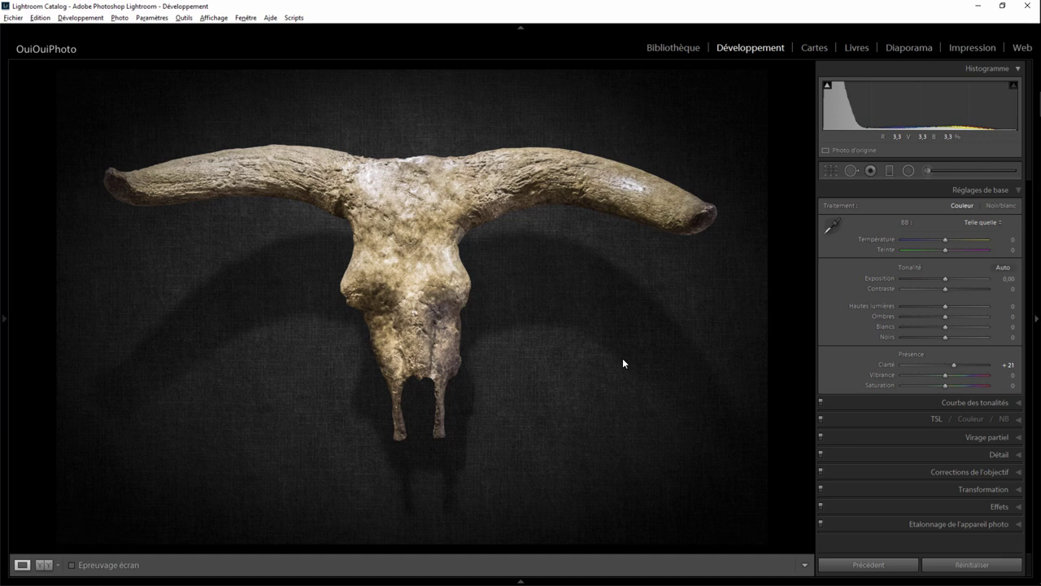
click(520, 581)
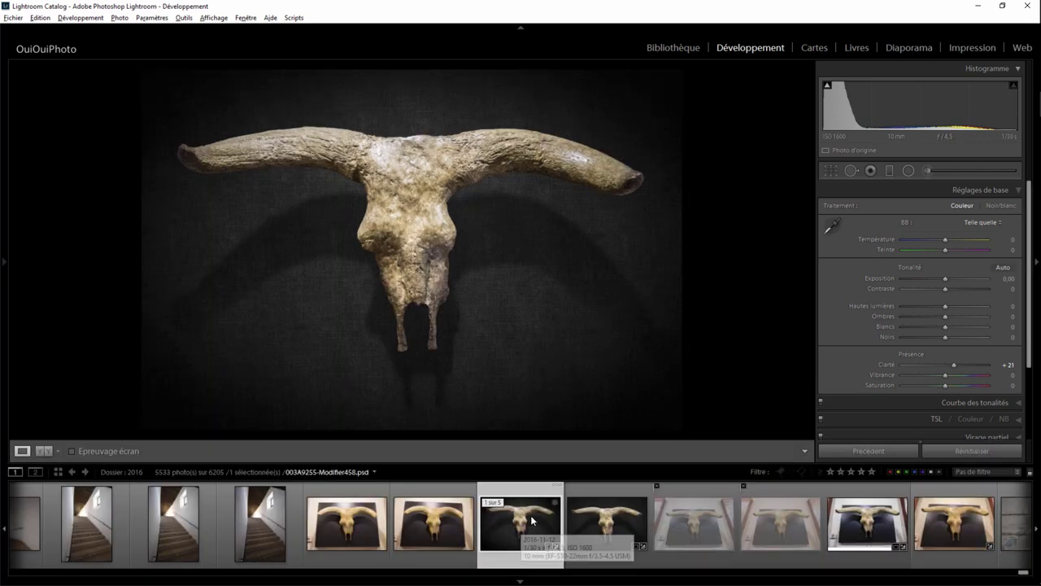
Step: Reset the original CR2 museum photo with Réinitialiser, then return to the edited PSD composite
click(872, 530)
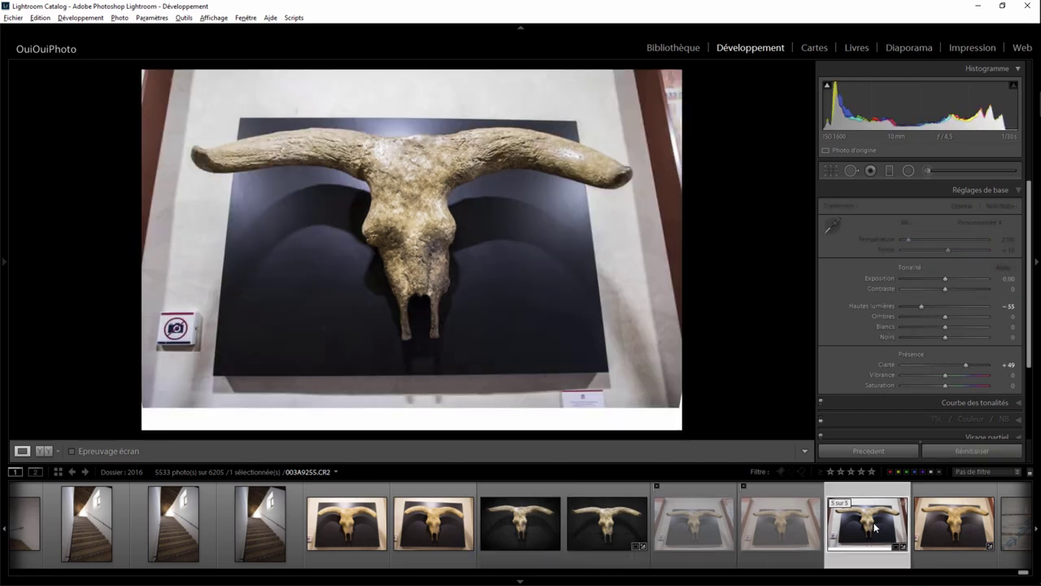
click(955, 452)
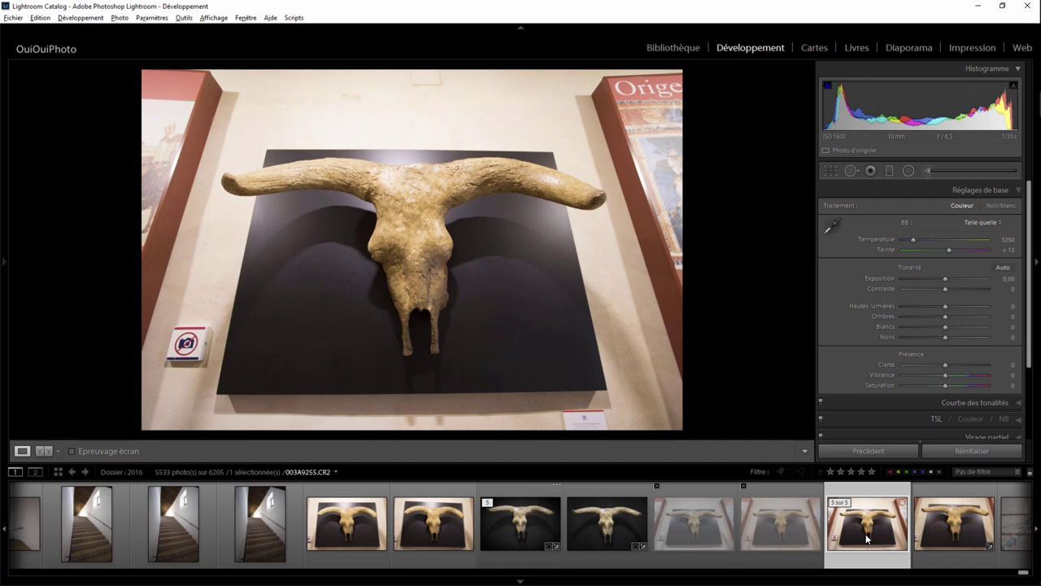
click(516, 535)
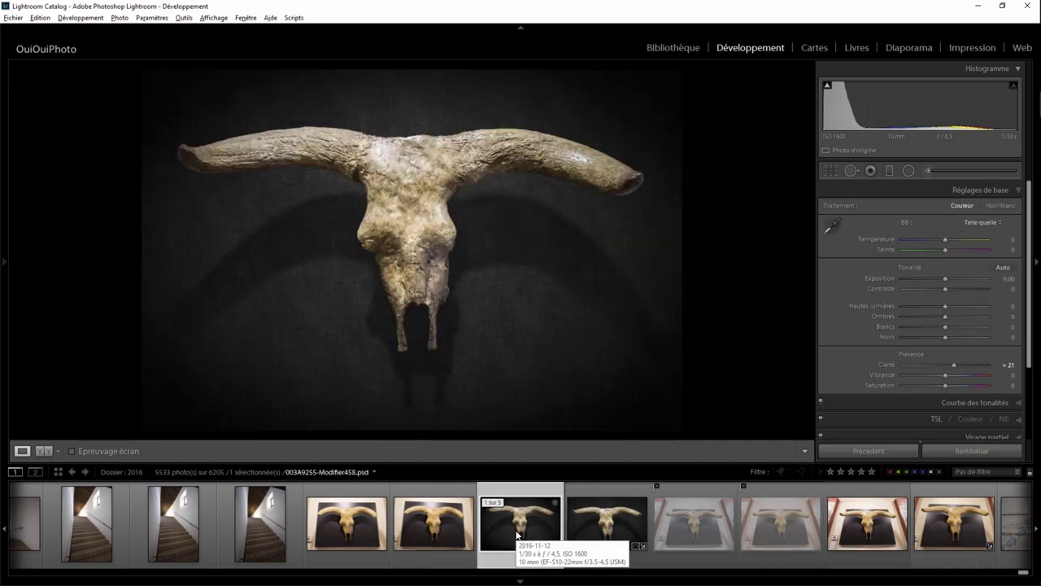